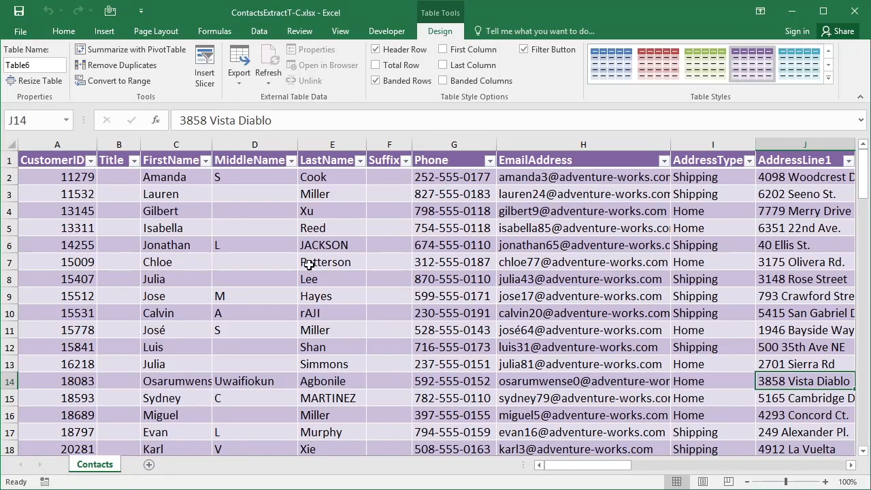
# Step: Sort the contacts table by LastName from A to Z
pyautogui.click(358, 161)
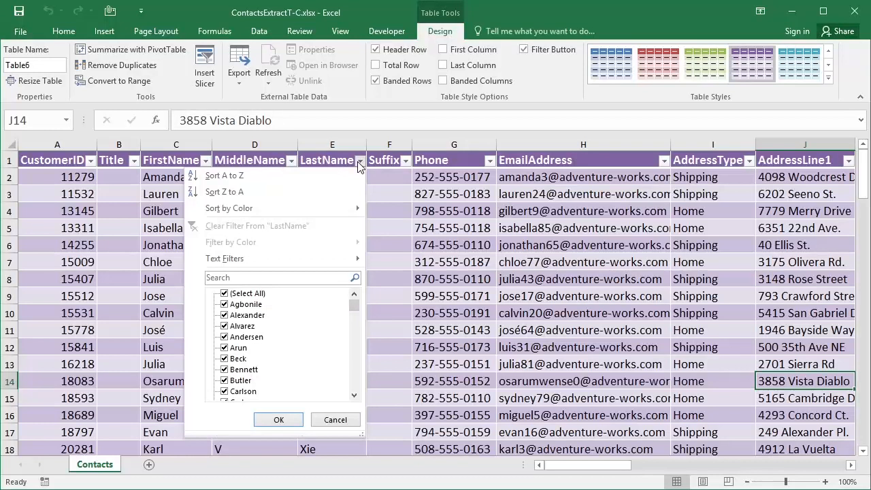
pyautogui.click(281, 179)
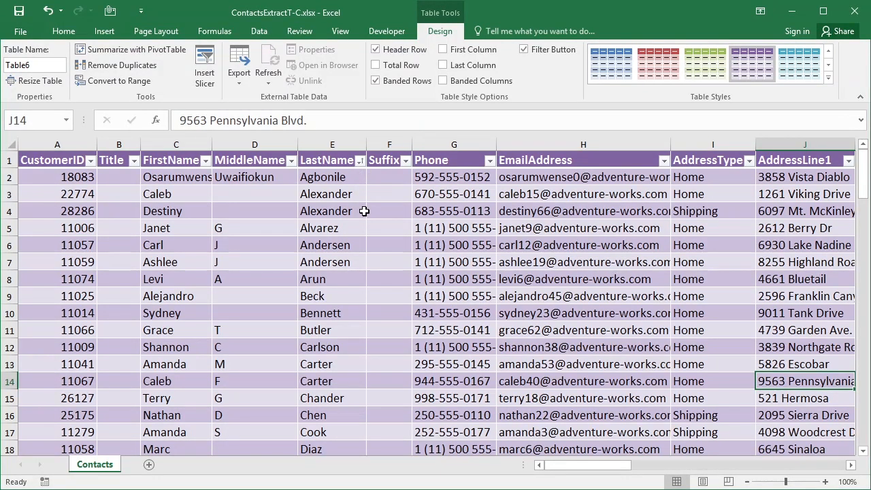
# Step: Sort the contacts table by LastName from Z to A
pyautogui.click(360, 160)
pyautogui.click(235, 192)
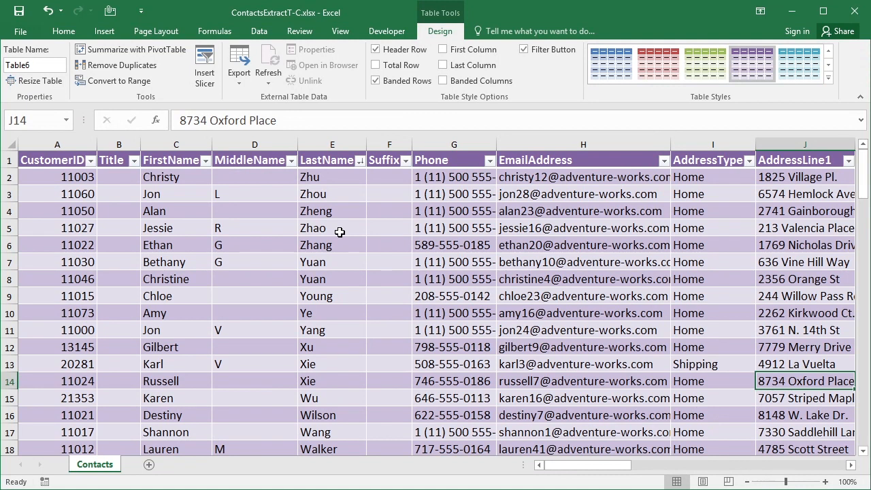
# Step: Sort the contacts table by EmailAddress from A to Z
pyautogui.click(663, 160)
pyautogui.click(544, 176)
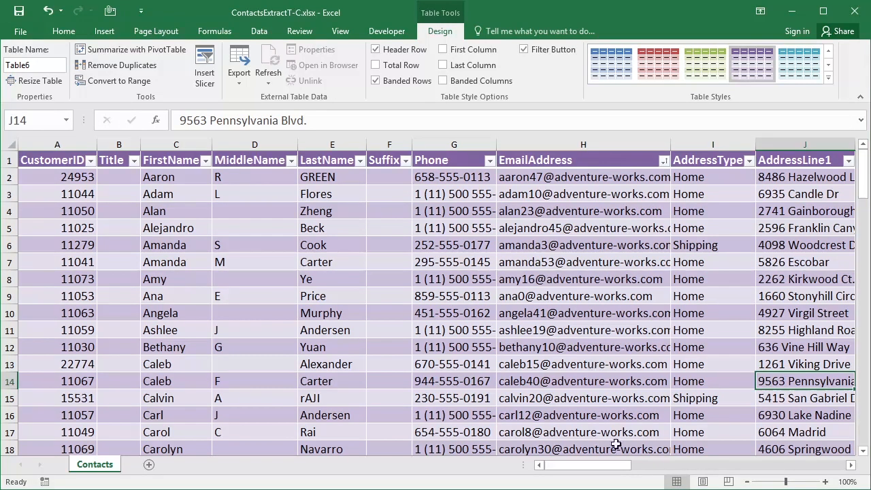
# Step: Widen the City column so the full city names fit
pyautogui.moveTo(622, 466); pyautogui.dragTo(680, 468)
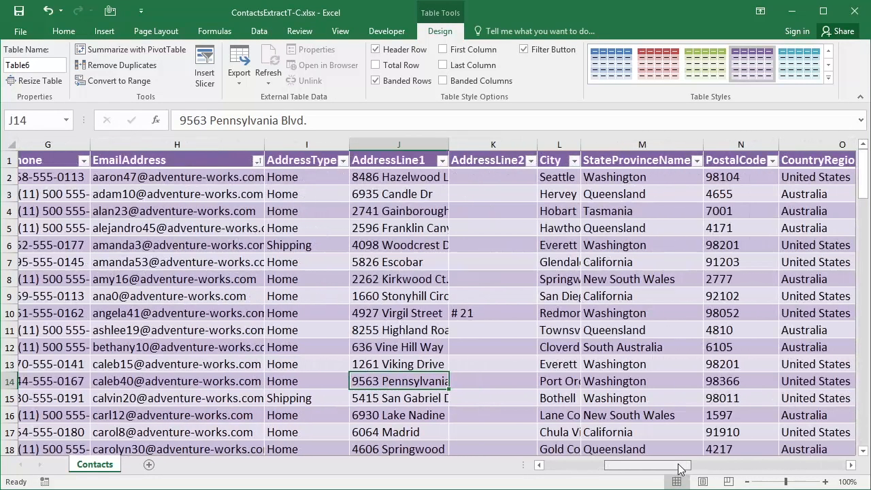
pyautogui.moveTo(593, 161); pyautogui.dragTo(655, 161)
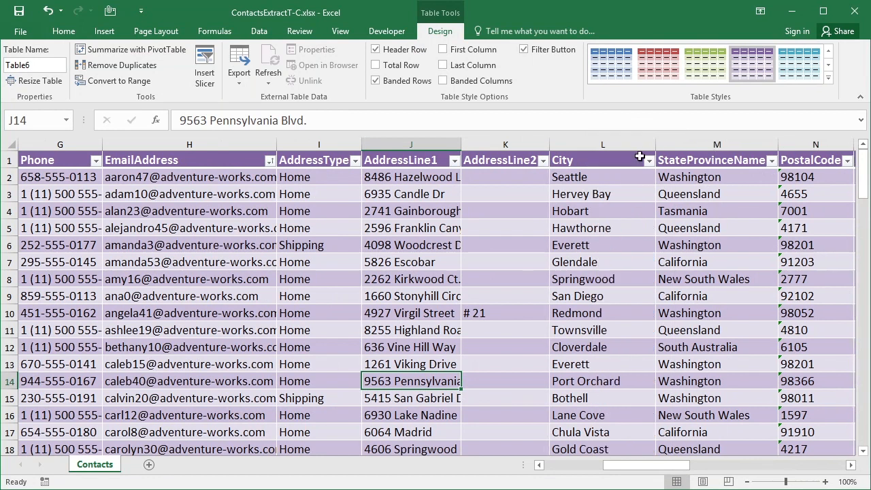
# Step: Sort the contacts table by City from A to Z
pyautogui.click(649, 160)
pyautogui.click(538, 175)
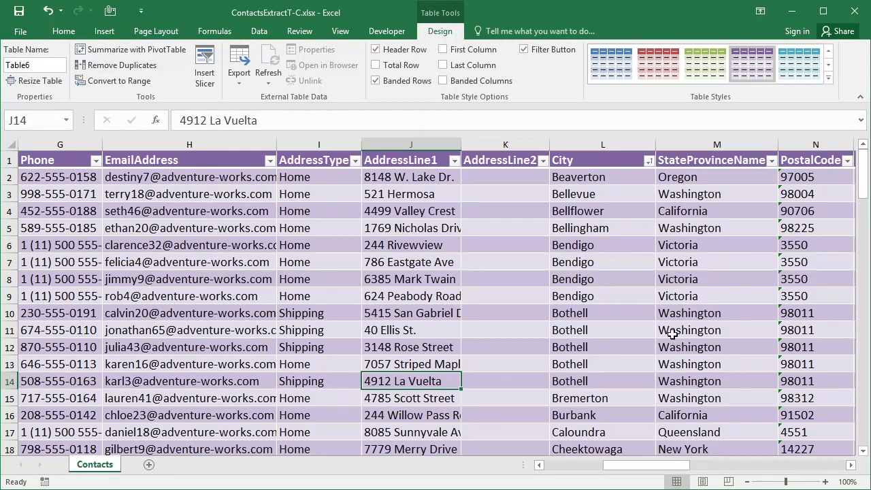
# Step: Apply a custom sort by StateProvinceName, then by City, both A to Z
pyautogui.click(61, 31)
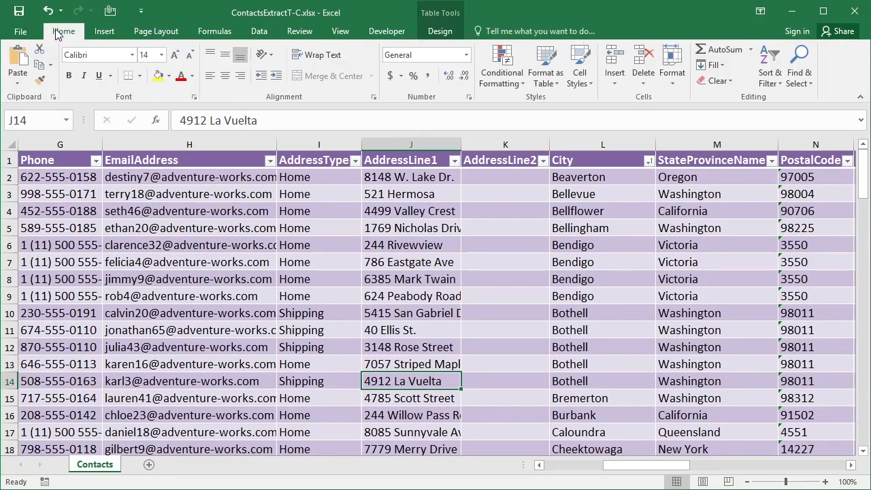
pyautogui.click(782, 85)
pyautogui.click(787, 125)
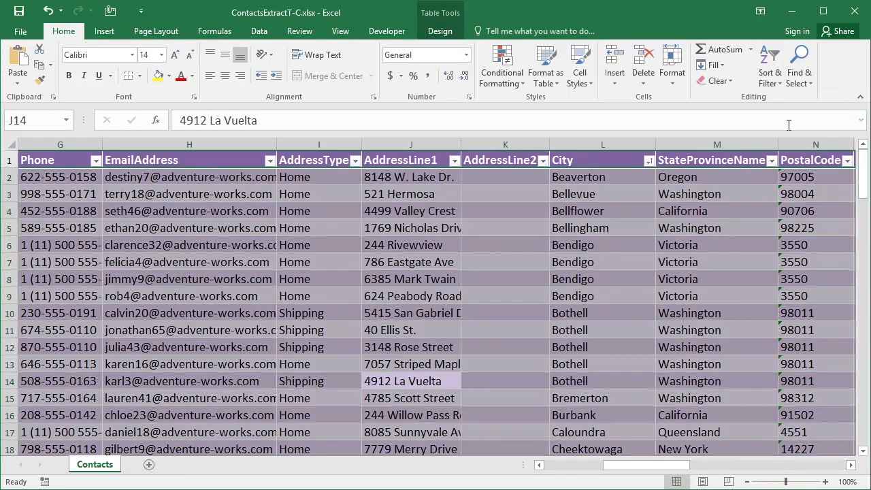
pyautogui.moveTo(526, 216); pyautogui.dragTo(506, 228)
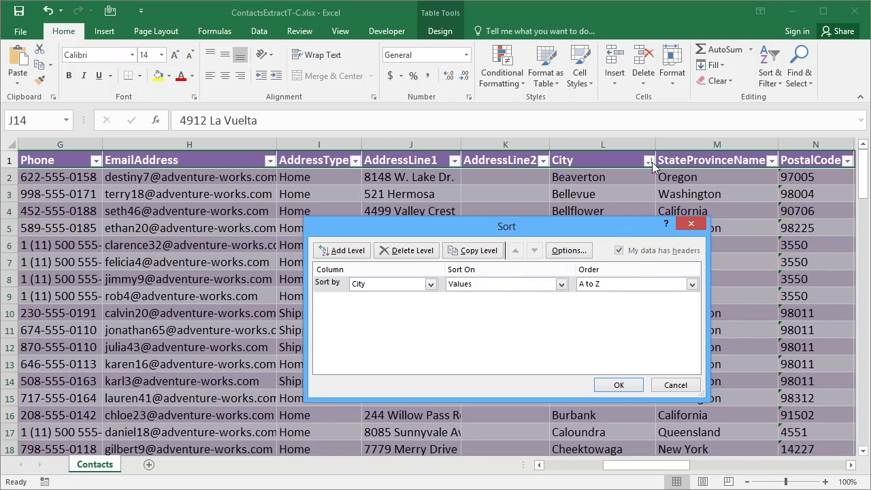
pyautogui.click(430, 284)
pyautogui.click(418, 306)
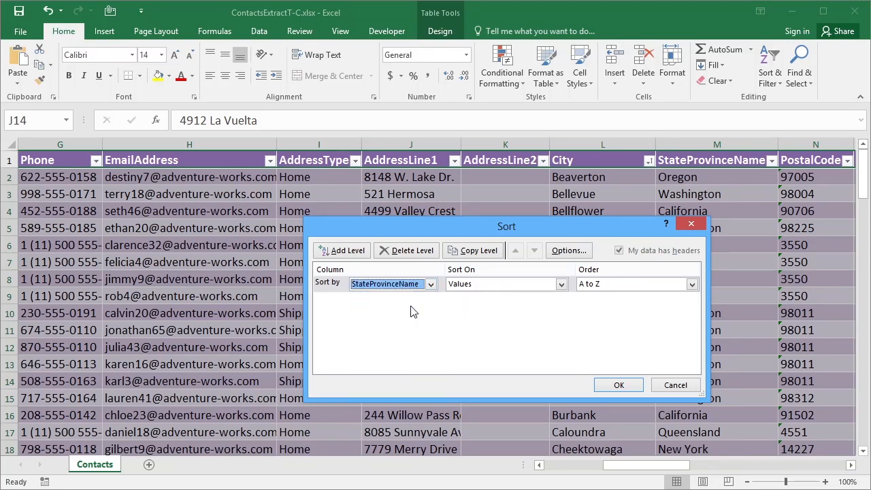
pyautogui.click(347, 250)
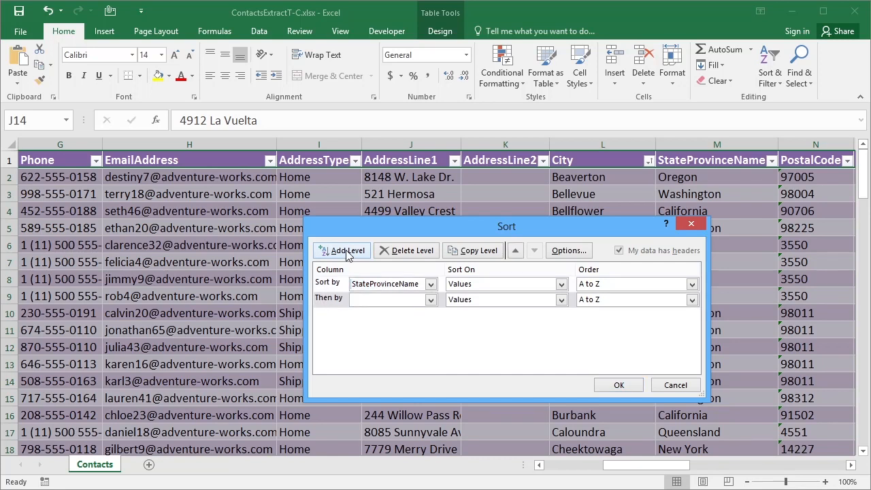
pyautogui.click(430, 300)
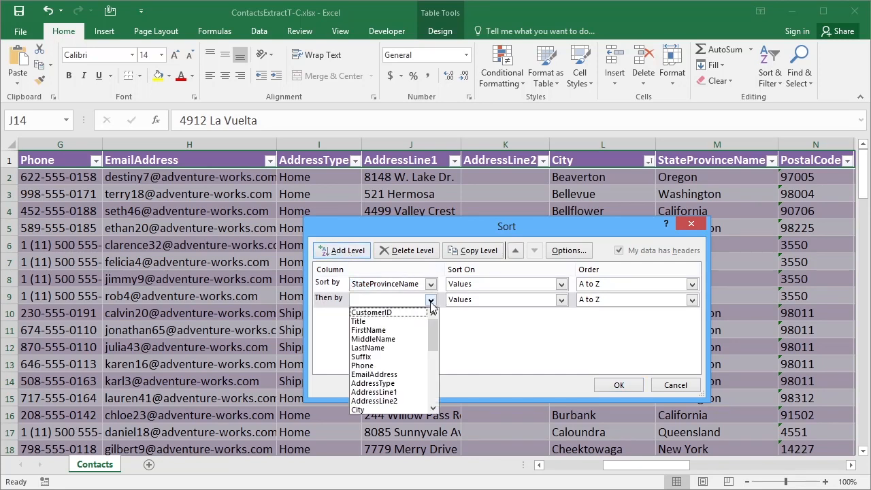
pyautogui.click(375, 409)
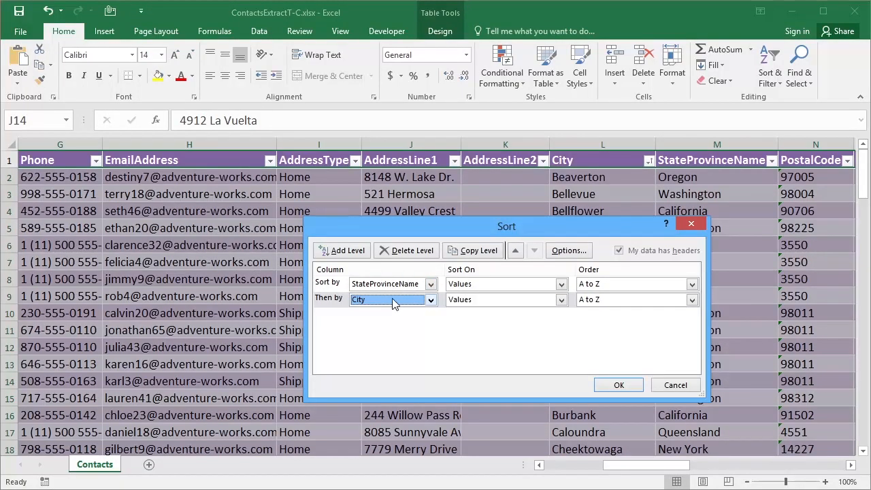
pyautogui.click(610, 386)
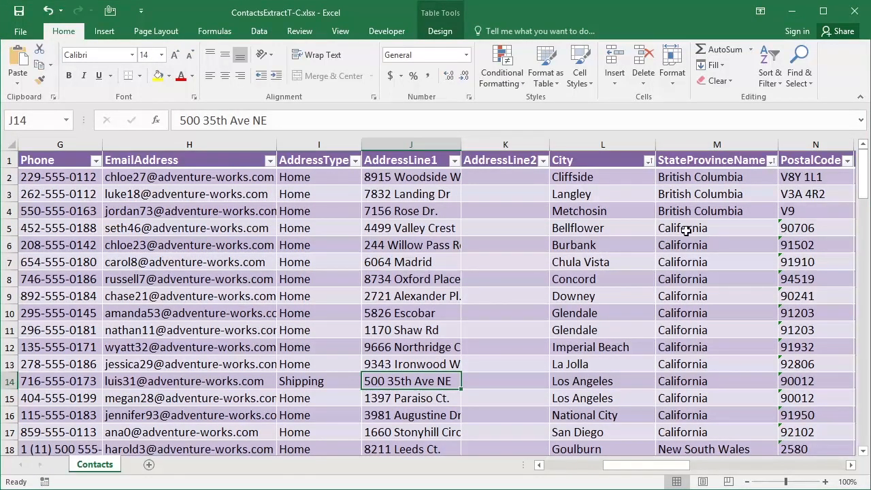
# Step: Select the California state cells and their matching cities to examine how the rows are grouped
pyautogui.moveTo(672, 228); pyautogui.dragTo(678, 429)
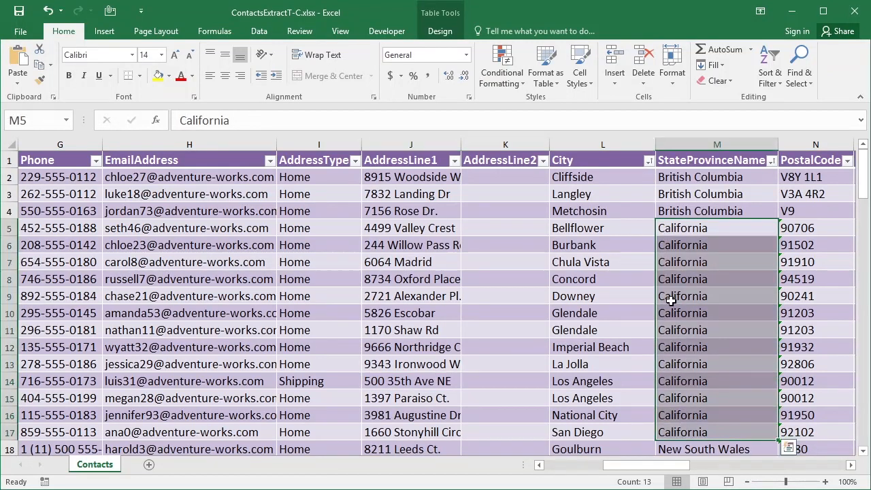
pyautogui.moveTo(609, 228); pyautogui.dragTo(618, 430)
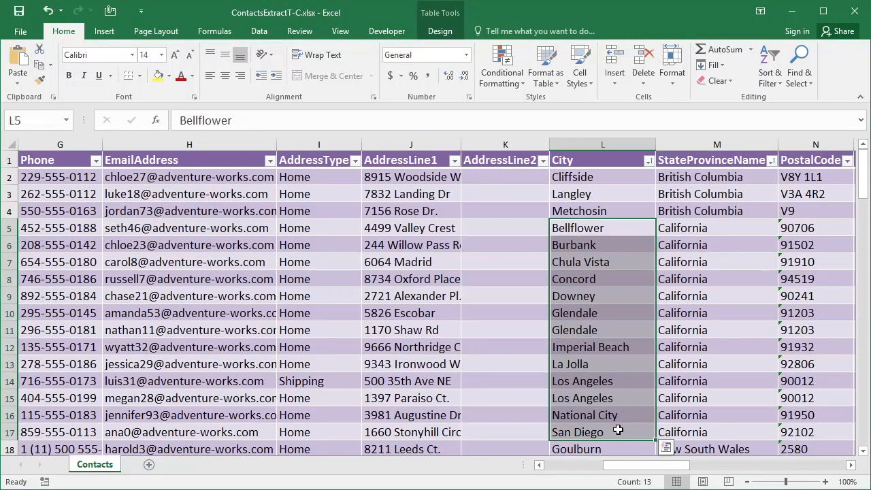
pyautogui.click(585, 311)
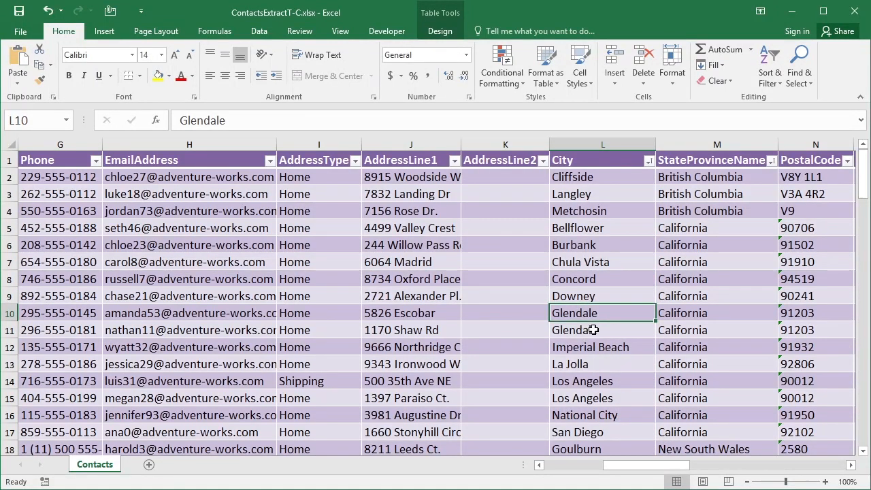
# Step: Add a LastName level to the custom sort, move it below City, and apply the sort
pyautogui.click(766, 82)
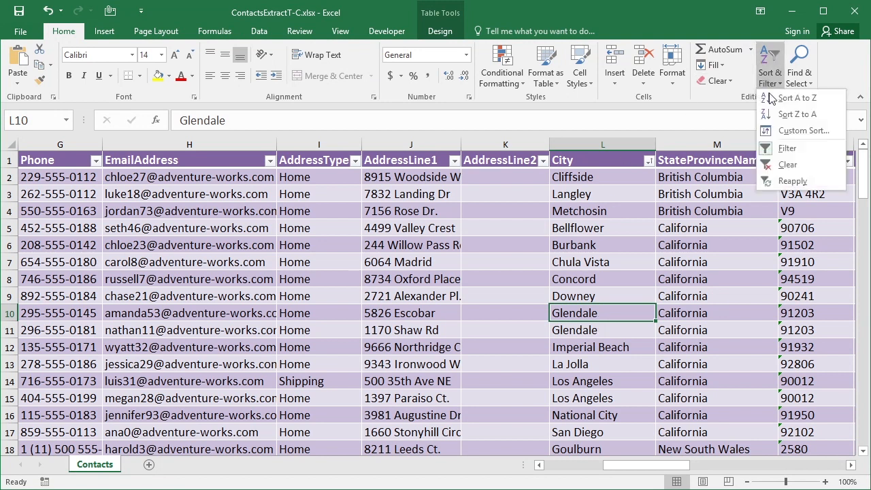
pyautogui.click(782, 129)
pyautogui.click(348, 252)
pyautogui.click(431, 300)
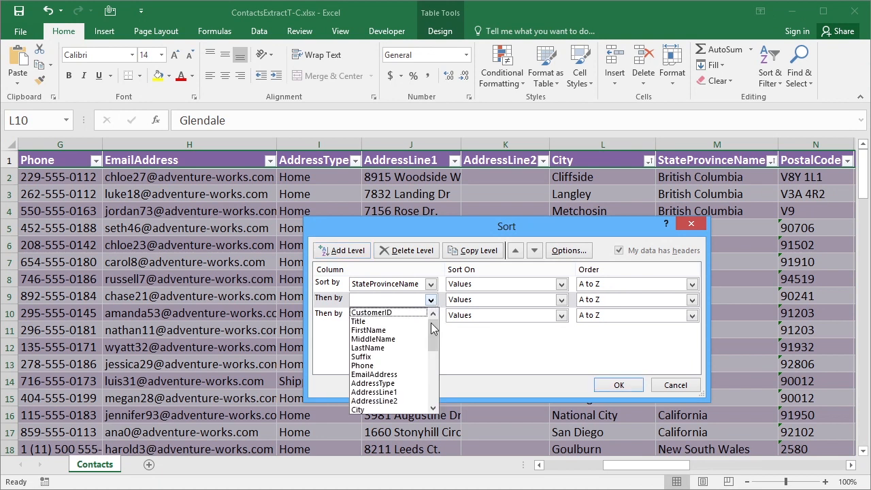
pyautogui.click(397, 344)
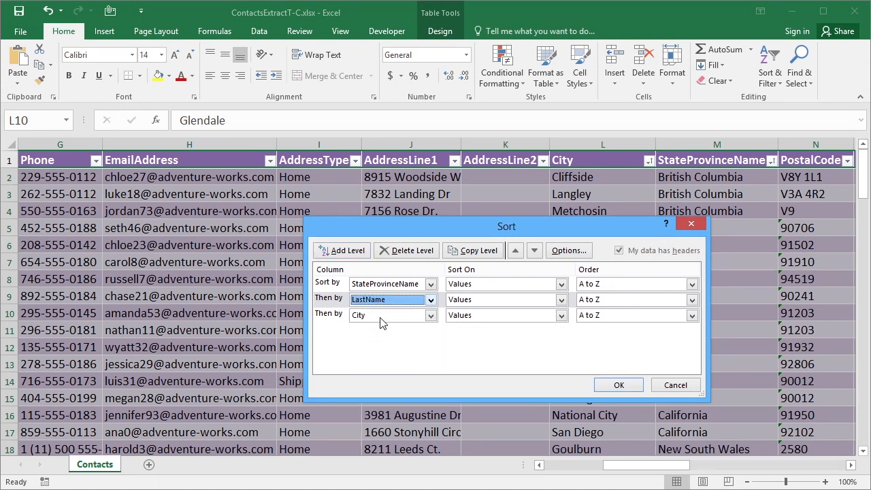
pyautogui.click(534, 251)
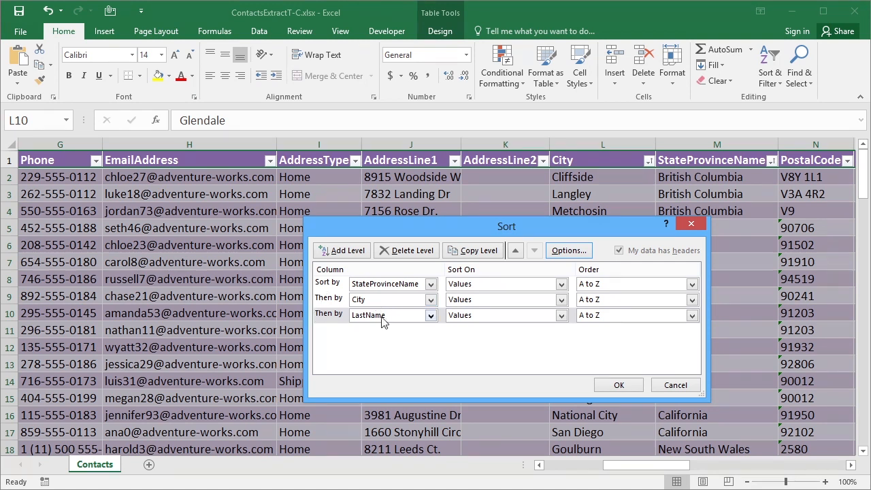
pyautogui.click(618, 385)
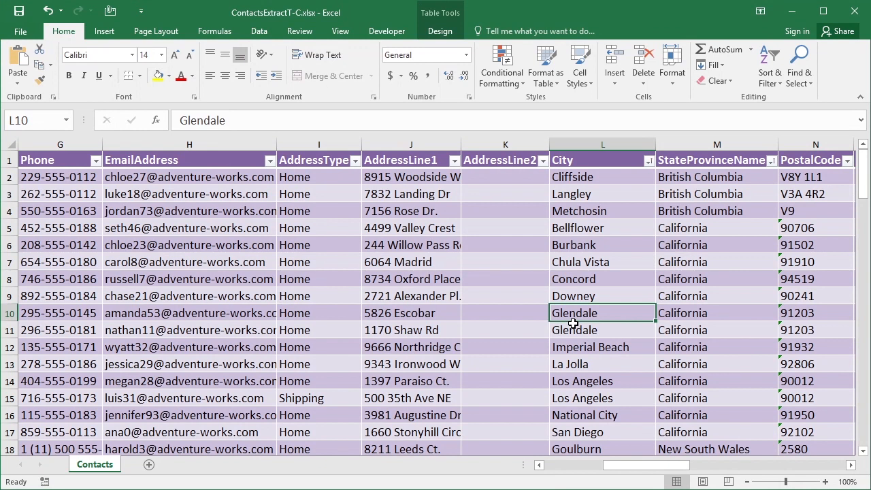
# Step: Move along row 10 to inspect the sorted last name, city and postal code values
pyautogui.press('Left')
pyautogui.press('Left')
pyautogui.press('Left')
pyautogui.press('Left')
pyautogui.press('Left')
pyautogui.press('Left')
pyautogui.press('Left')
pyautogui.press('Left')
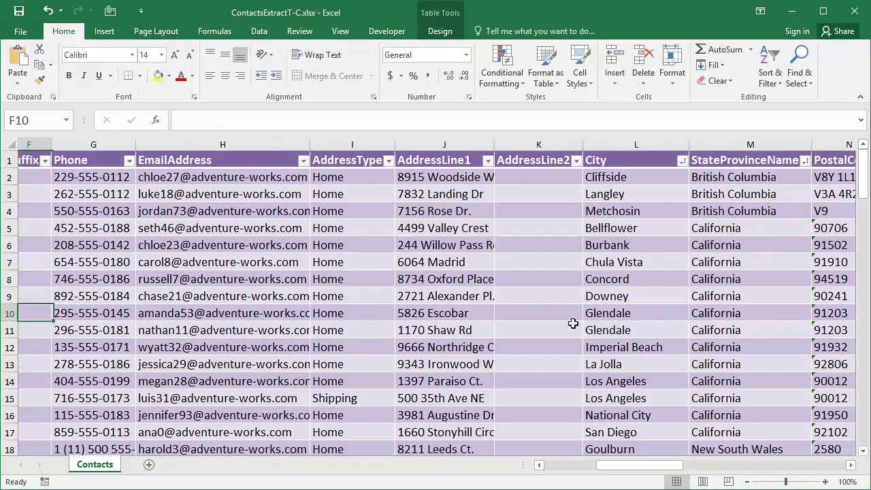
pyautogui.press('Right')
pyautogui.press('Down')
pyautogui.press('Up')
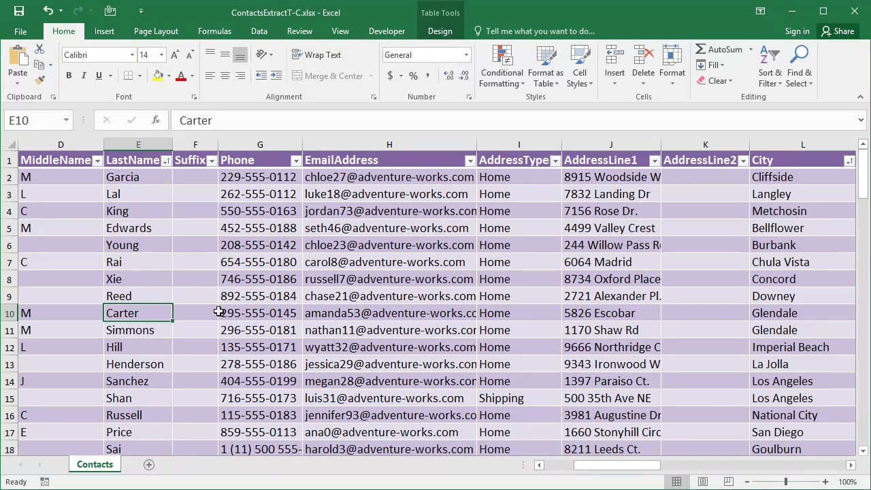
pyautogui.press('Right')
pyautogui.press('Right')
pyautogui.press('Right')
pyautogui.press('Right')
pyautogui.press('Right')
pyautogui.press('Right')
pyautogui.press('Right')
pyautogui.press('Right')
pyautogui.press('Right')
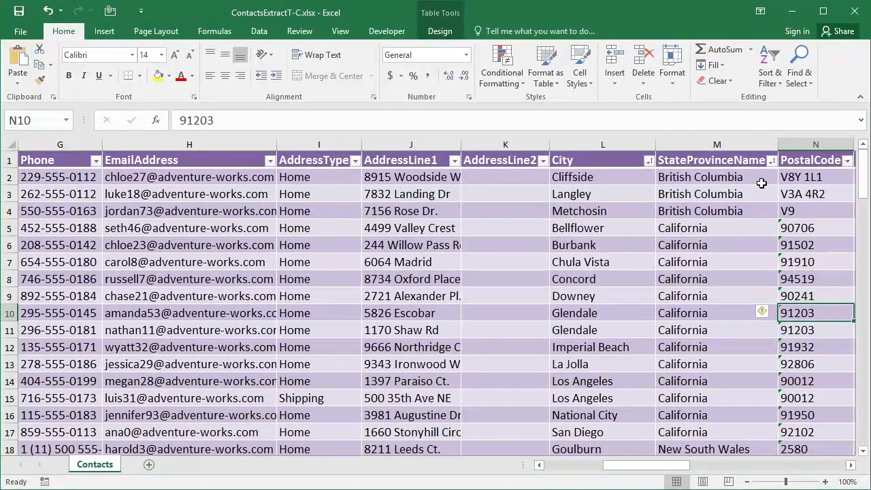
# Step: Reopen the custom sort dialog to review the three sort levels, then close it without changes
pyautogui.click(705, 313)
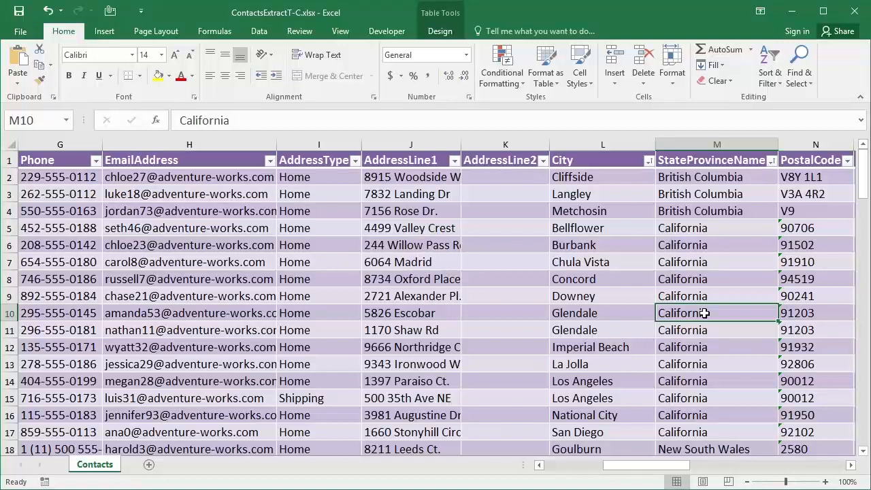
pyautogui.click(774, 82)
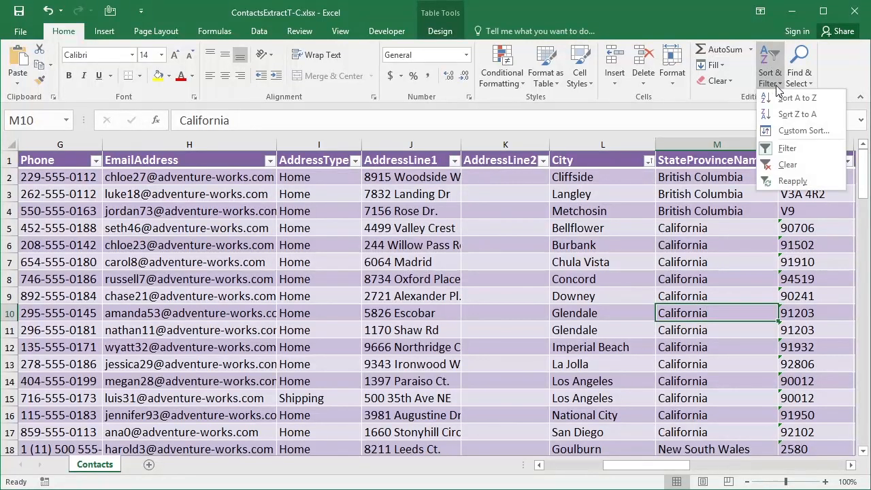
pyautogui.click(803, 131)
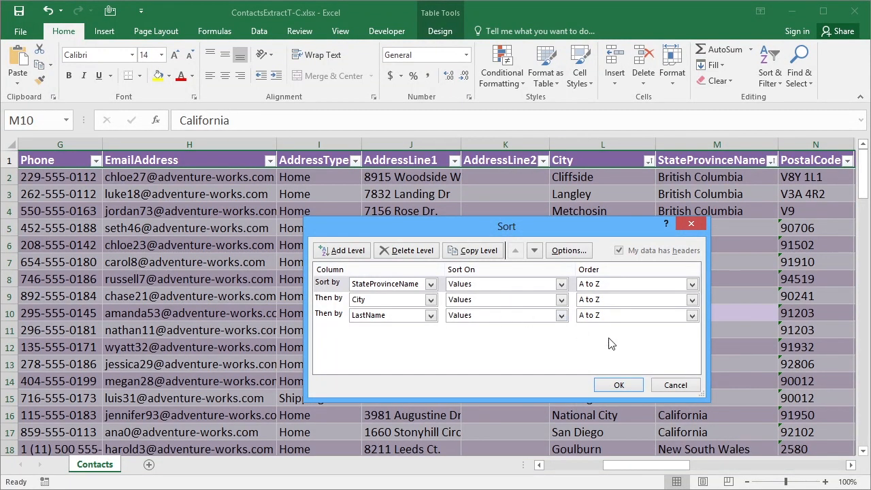
pyautogui.click(688, 385)
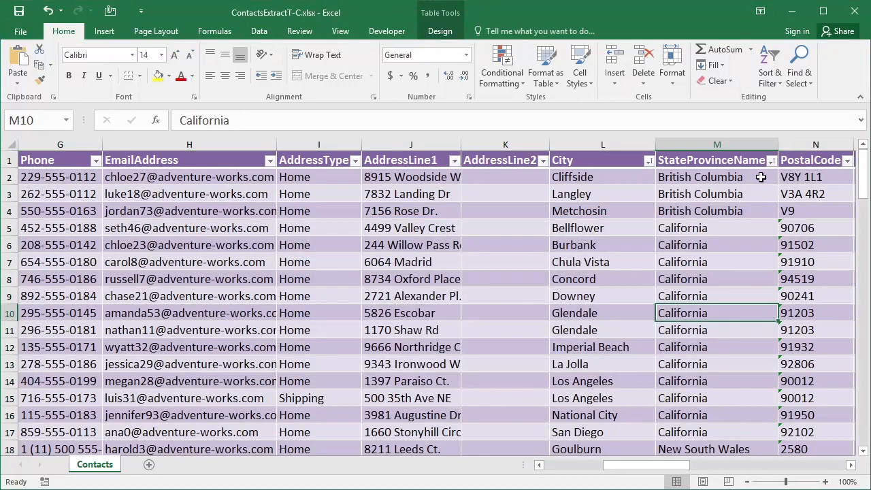
# Step: Filter the StateProvinceName column to show only California
pyautogui.click(771, 161)
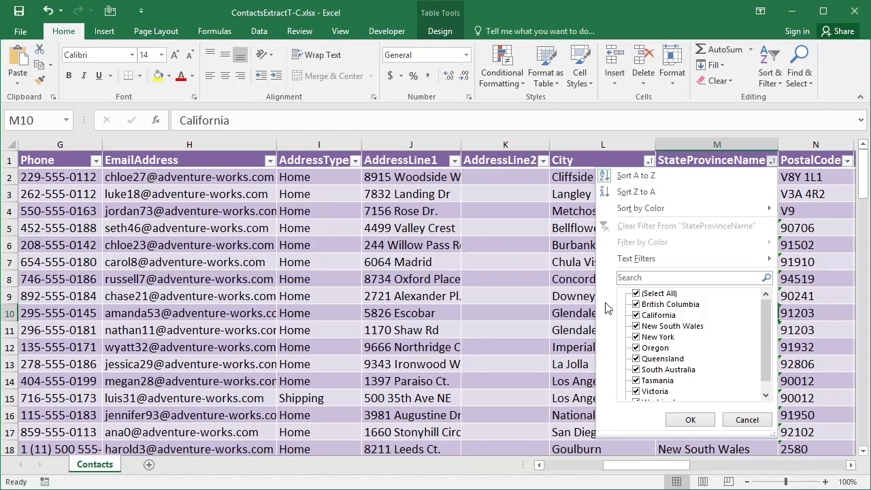
pyautogui.click(637, 294)
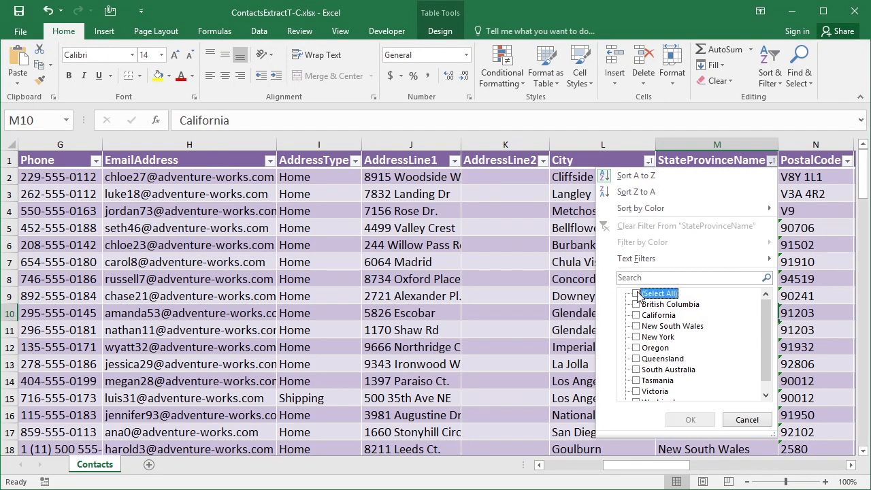
pyautogui.click(637, 315)
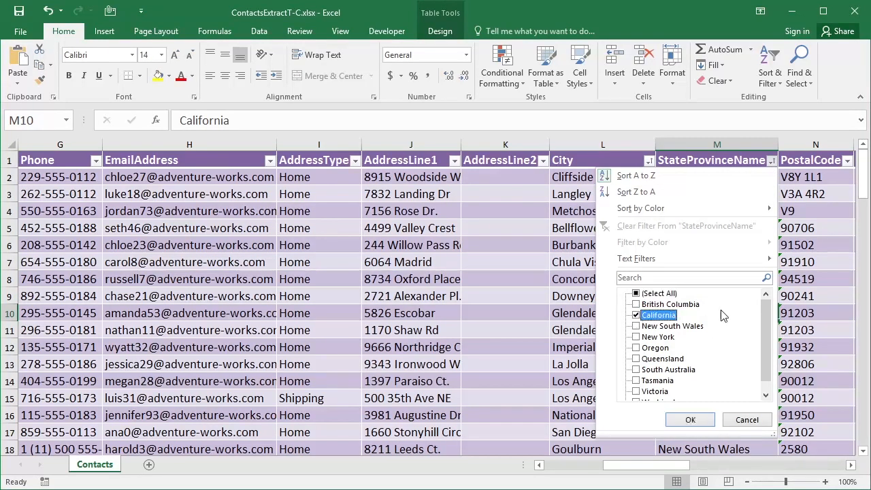
pyautogui.click(687, 418)
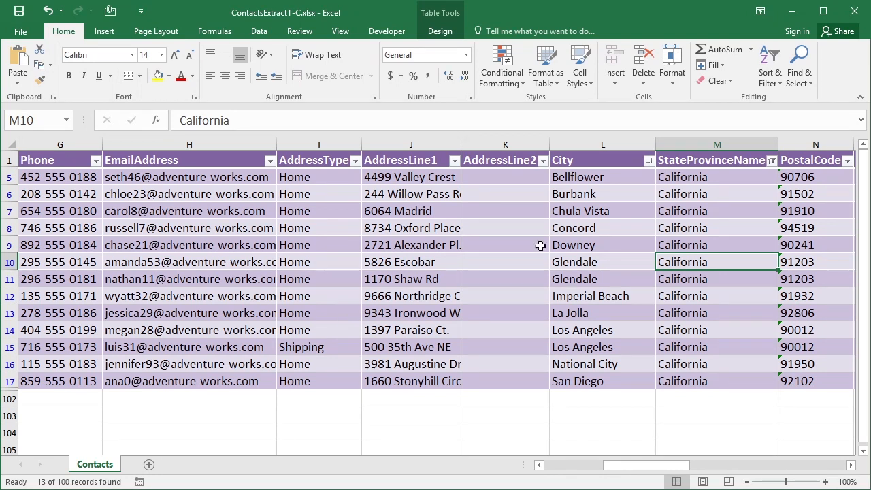
# Step: Add Oregon and Queensland to the StateProvinceName filter alongside California
pyautogui.click(773, 162)
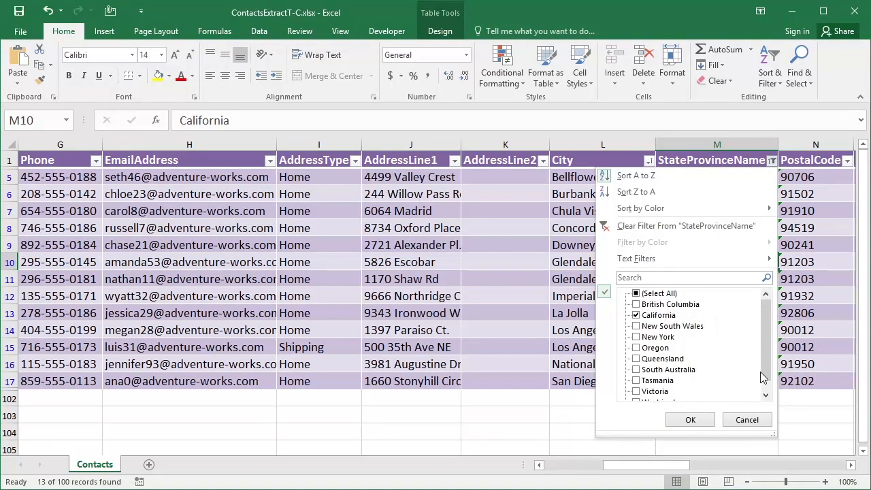
pyautogui.click(767, 395)
pyautogui.scroll(1, 768, 394)
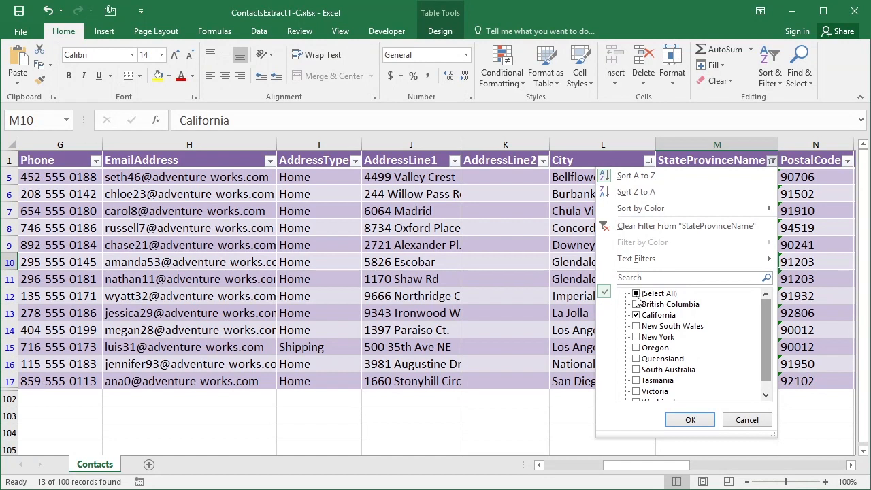
pyautogui.click(634, 360)
pyautogui.click(636, 348)
pyautogui.click(690, 420)
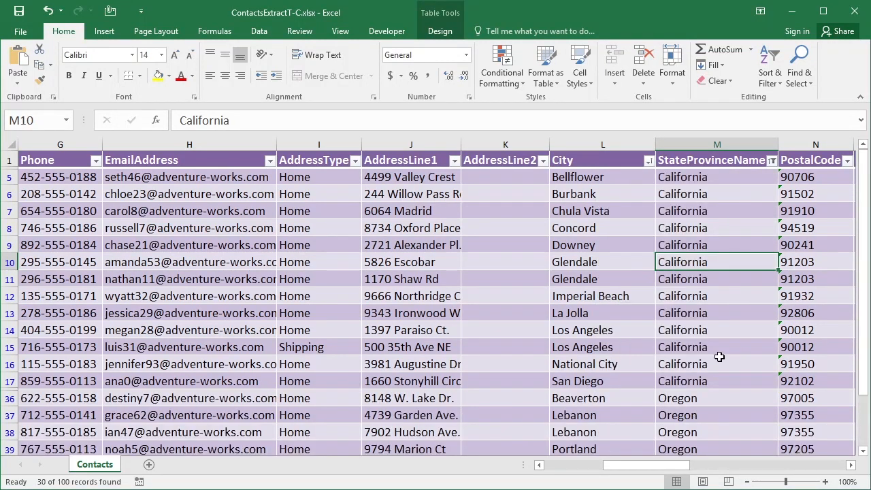
# Step: Select all states in the StateProvinceName filter to show every record again
pyautogui.click(772, 160)
pyautogui.click(638, 294)
pyautogui.click(690, 420)
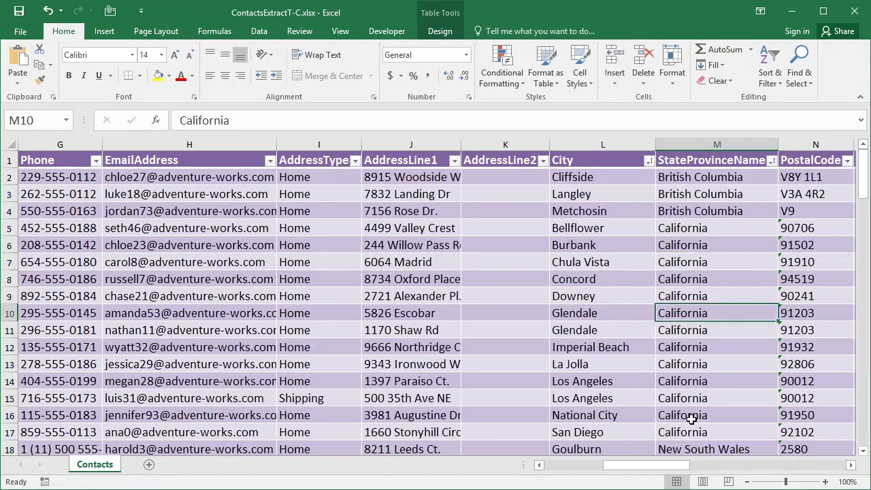
# Step: Apply a number filter to TotalPurchaseYTD showing only values greater than 5000
pyautogui.moveTo(672, 467); pyautogui.dragTo(723, 468)
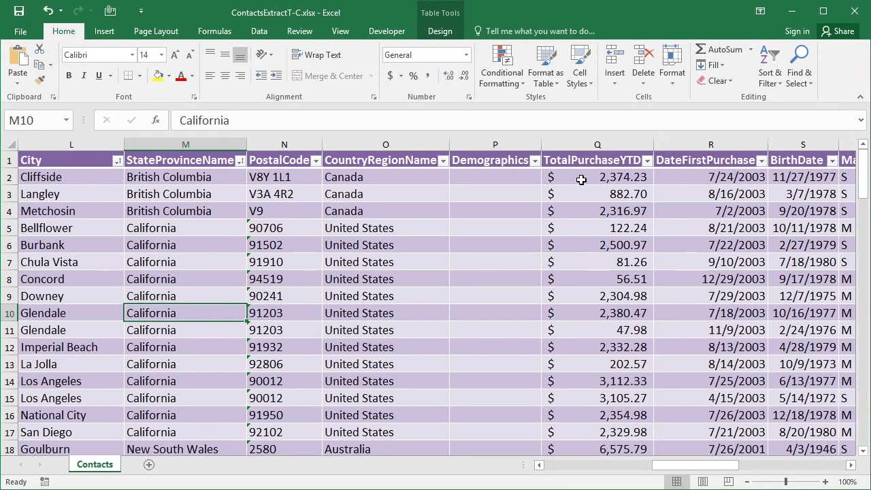
pyautogui.click(646, 160)
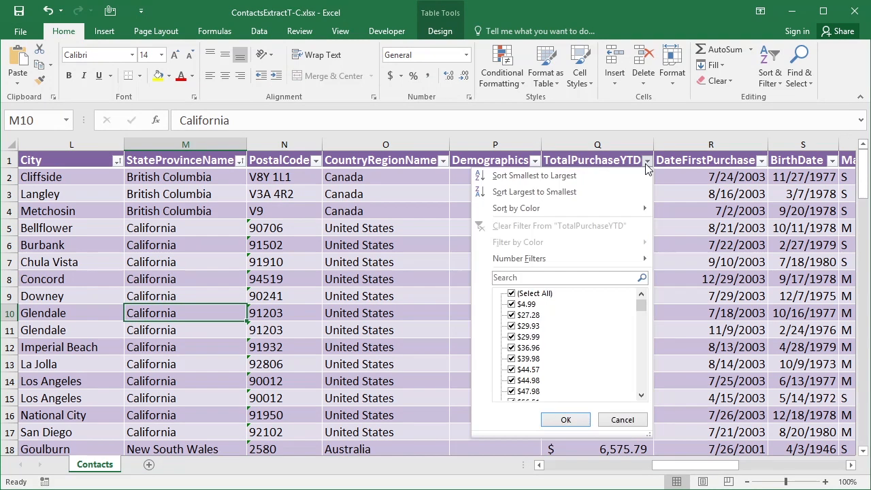
pyautogui.moveTo(645, 316)
pyautogui.mouseDown()
pyautogui.moveTo(637, 401)
pyautogui.moveTo(643, 303)
pyautogui.mouseUp()
pyautogui.click(568, 262)
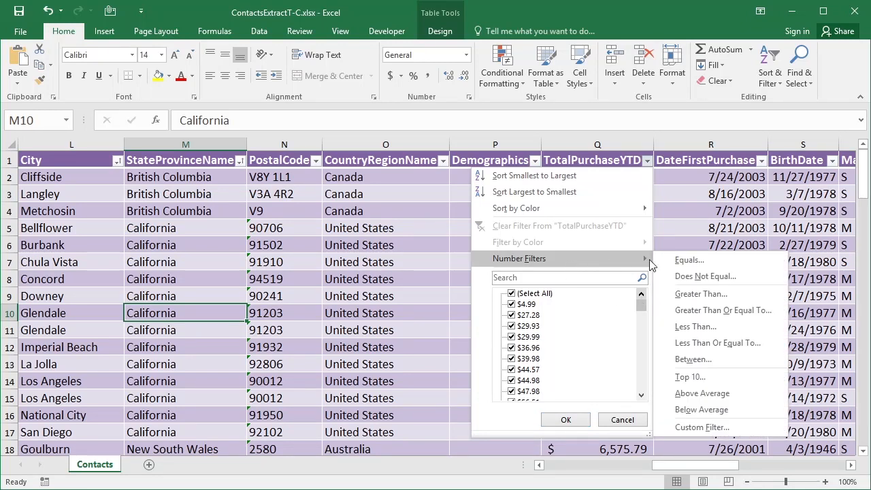
pyautogui.click(701, 297)
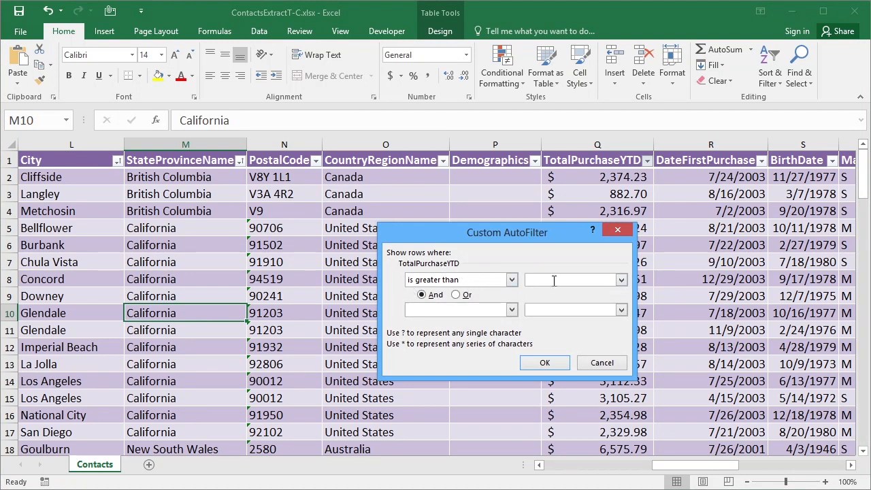
pyautogui.click(545, 362)
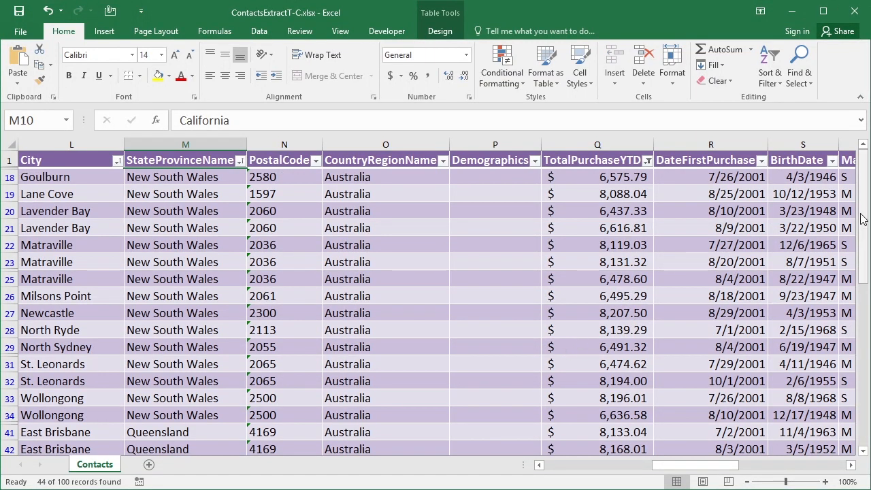
# Step: Sort the filtered TotalPurchaseYTD column from largest to smallest
pyautogui.scroll(-2, 815, 231)
pyautogui.scroll(-7, 435, 303)
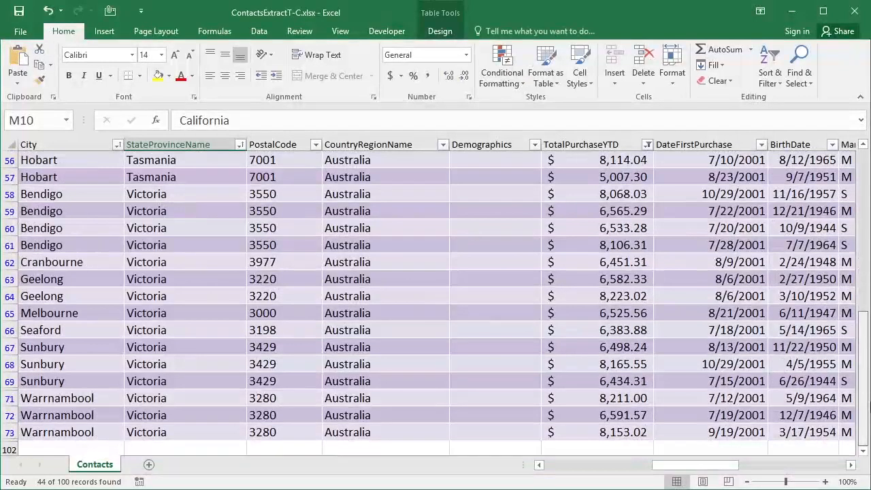
pyautogui.scroll(8, 435, 303)
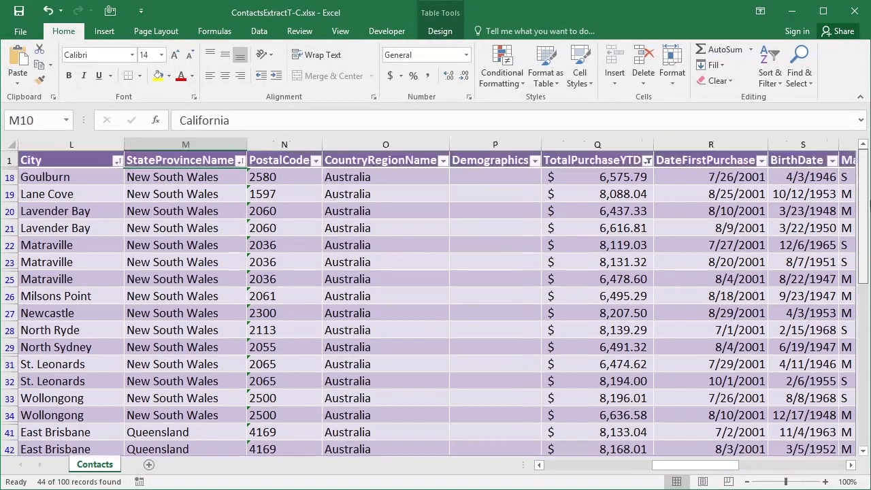
pyautogui.click(646, 160)
pyautogui.click(564, 195)
pyautogui.moveTo(864, 222); pyautogui.dragTo(867, 396)
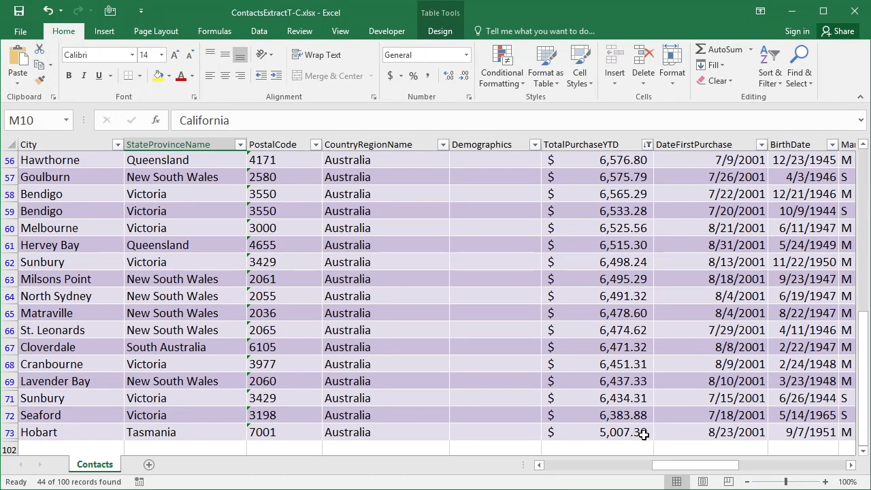
pyautogui.moveTo(864, 358); pyautogui.dragTo(864, 195)
# Step: Reopen the TotalPurchaseYTD greater-than filter without changes, then clear the filter from that column
pyautogui.click(647, 161)
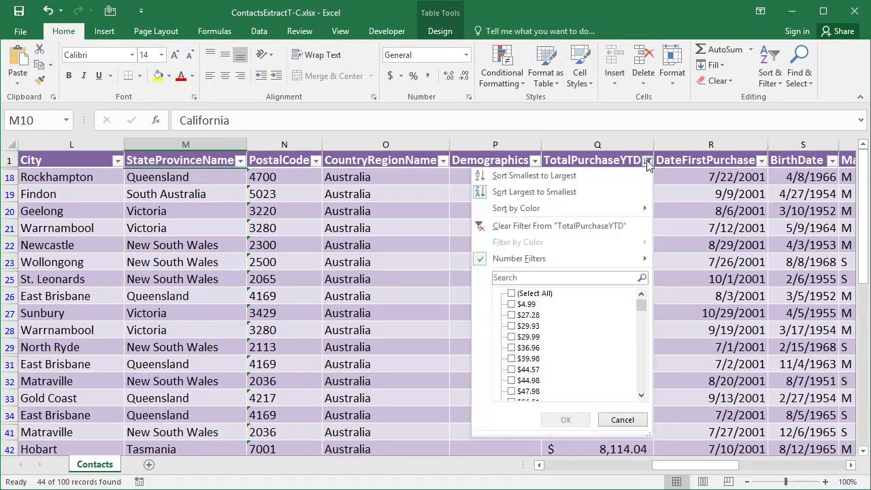
pyautogui.moveTo(596, 258)
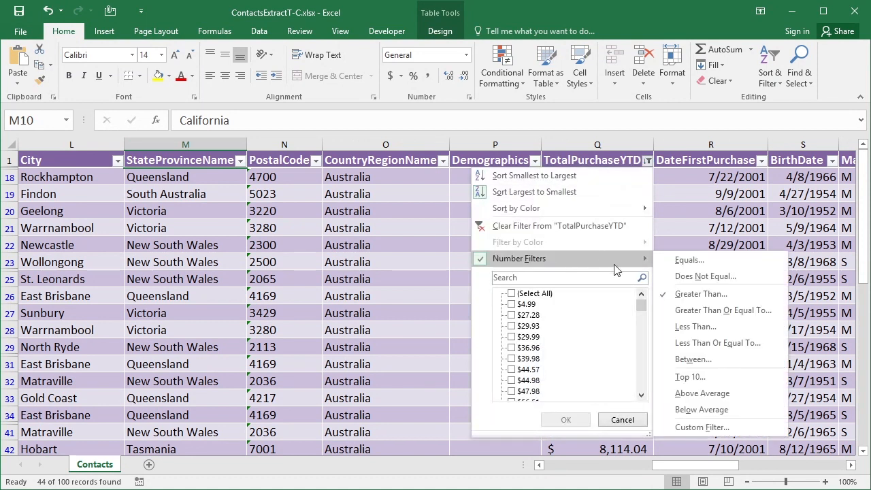
pyautogui.click(716, 295)
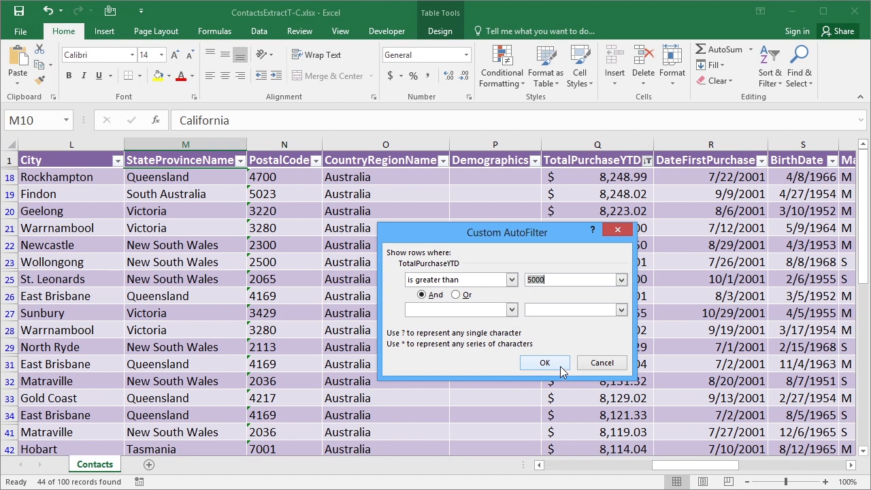
pyautogui.click(601, 363)
pyautogui.click(648, 161)
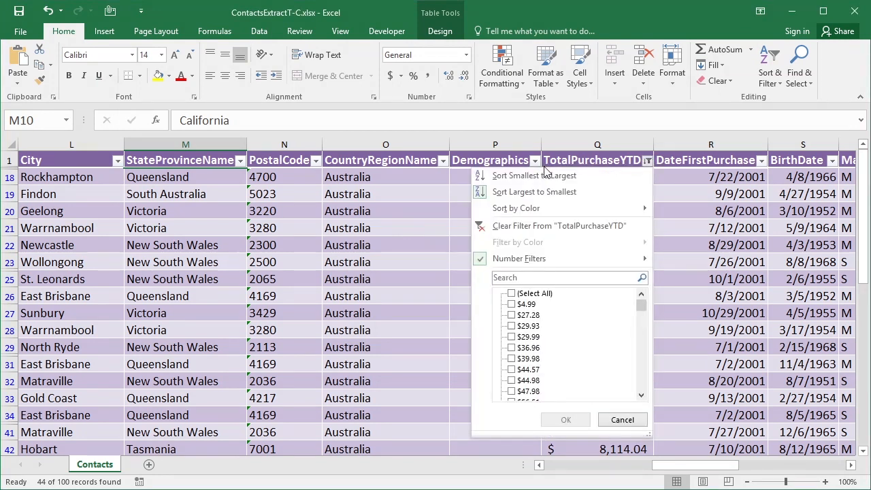
pyautogui.click(558, 224)
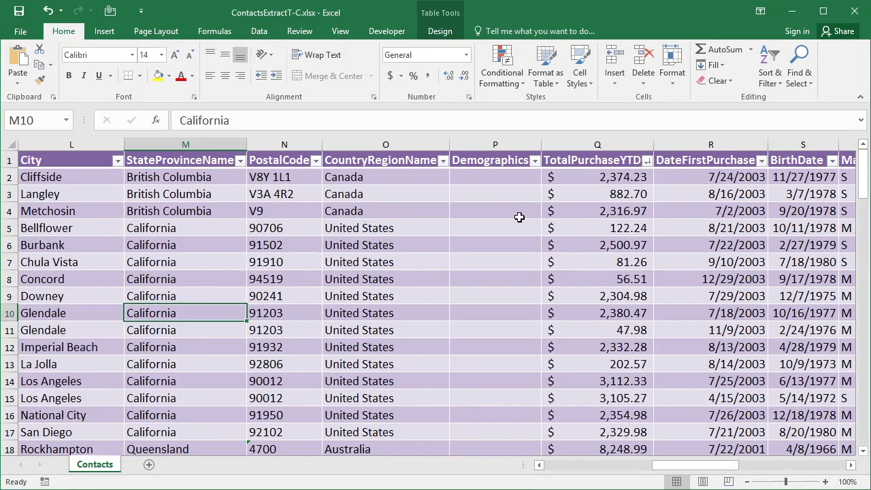
# Step: Open the CountryRegionName filter to review its text filter options, then close it
pyautogui.click(391, 176)
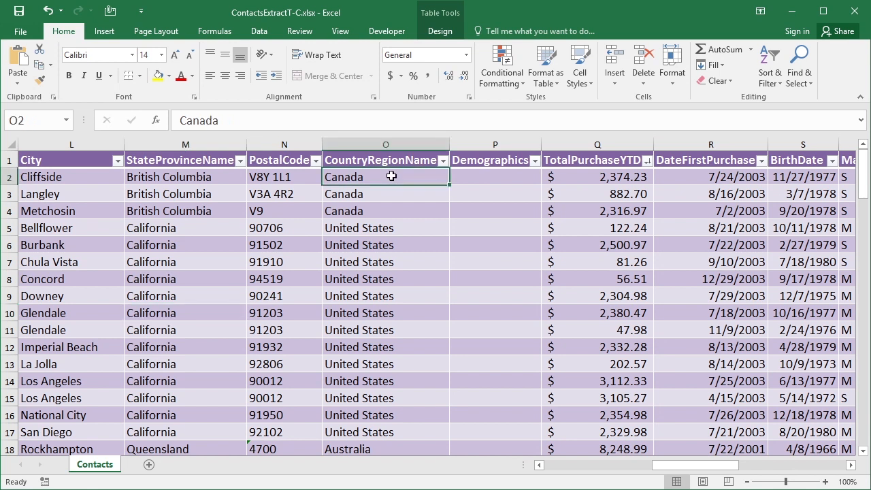
pyautogui.click(443, 161)
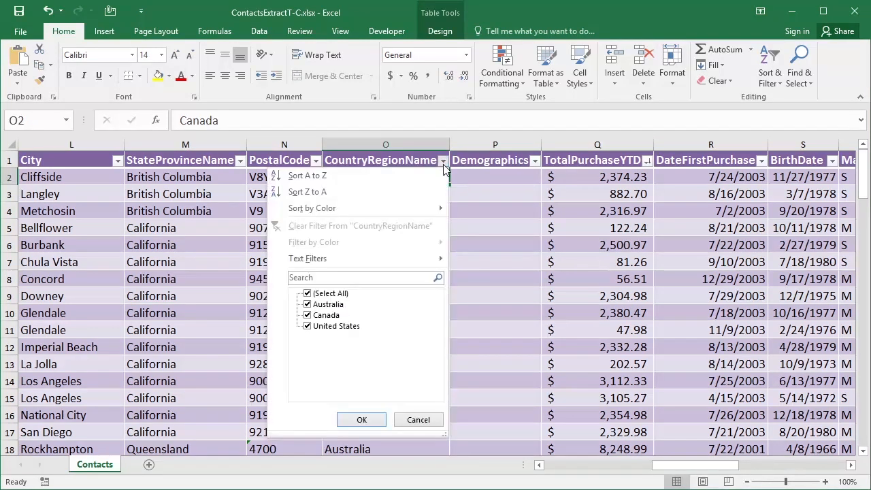
pyautogui.moveTo(313, 259)
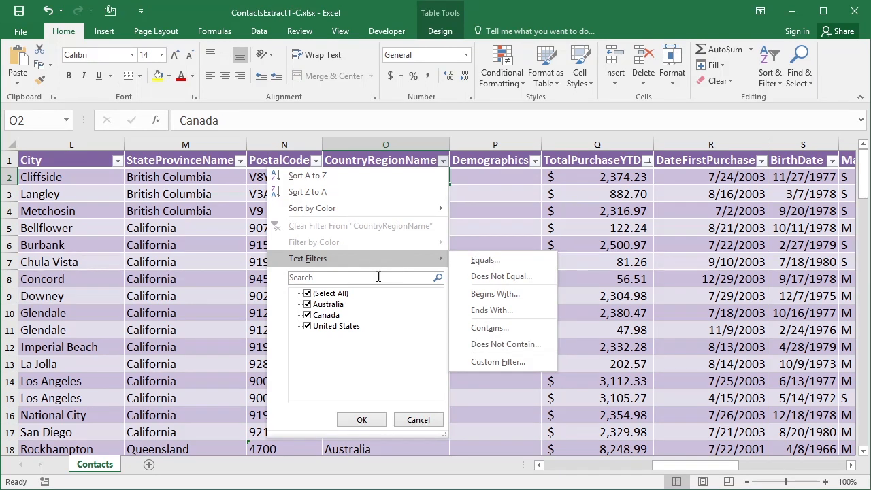
pyautogui.click(420, 422)
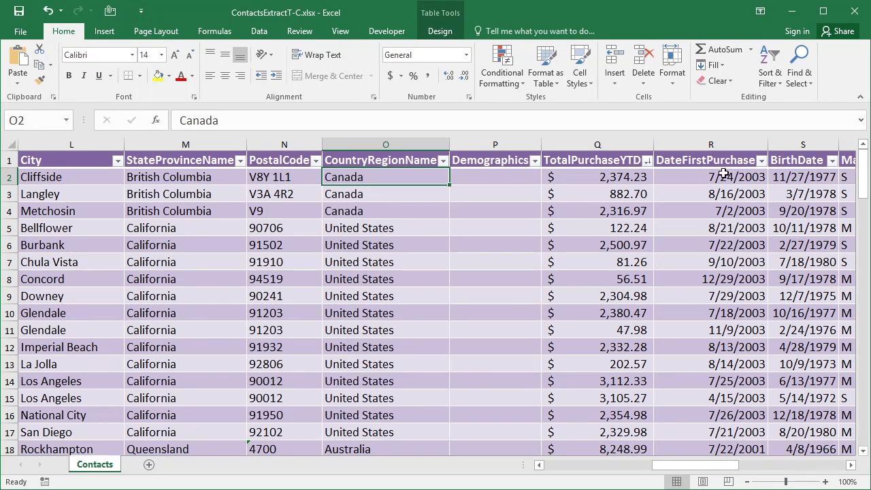
# Step: Explore the DateFirstPurchase date filter options and custom filter dialog, then close without applying
pyautogui.click(755, 174)
pyautogui.click(760, 161)
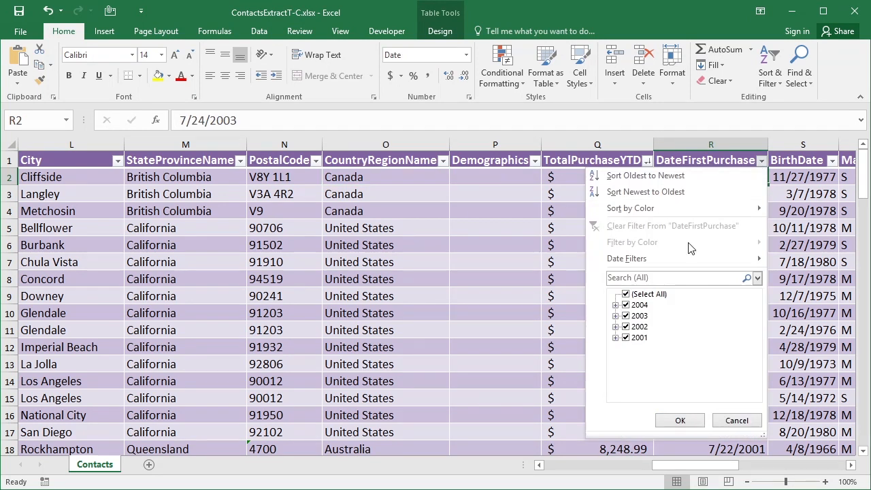
pyautogui.moveTo(667, 259)
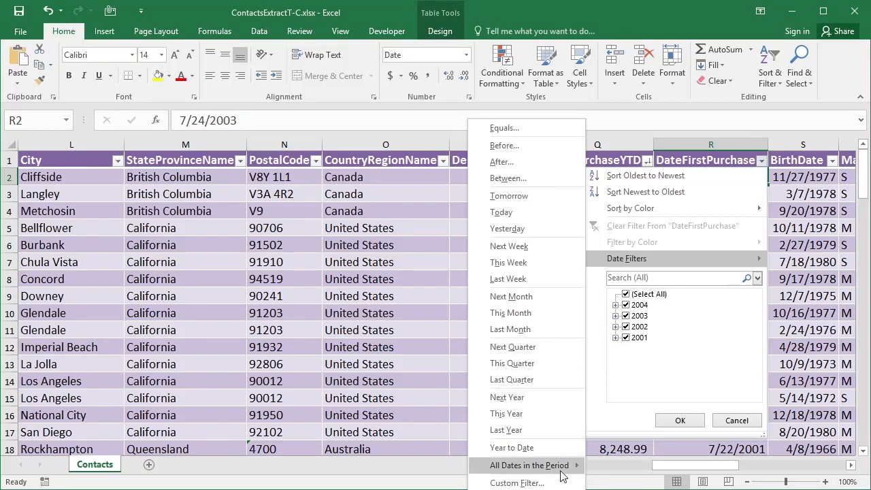
pyautogui.moveTo(562, 471)
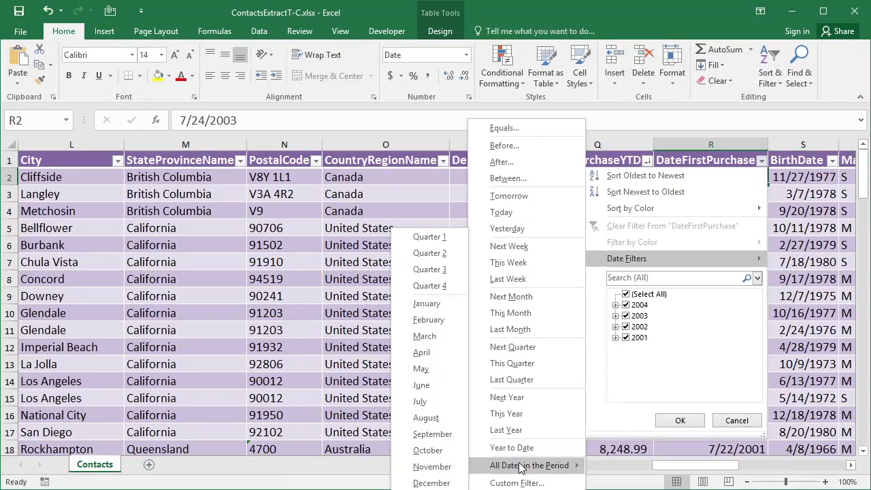
pyautogui.click(531, 483)
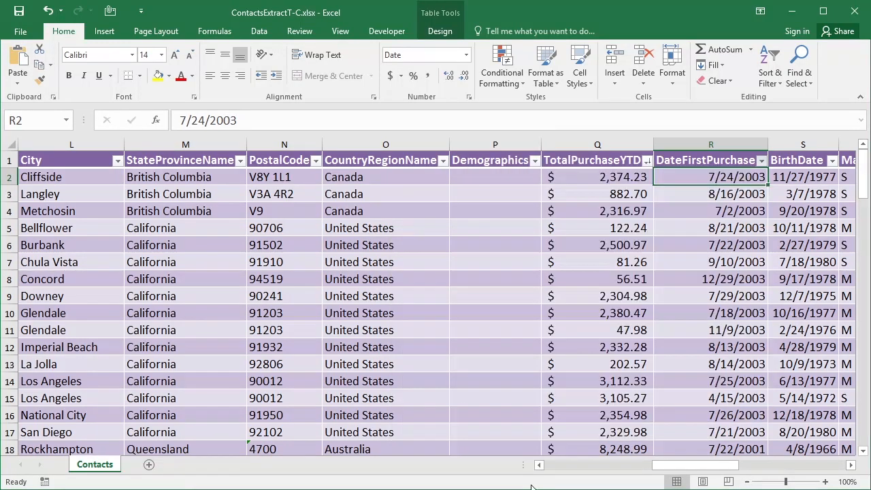
pyautogui.click(491, 280)
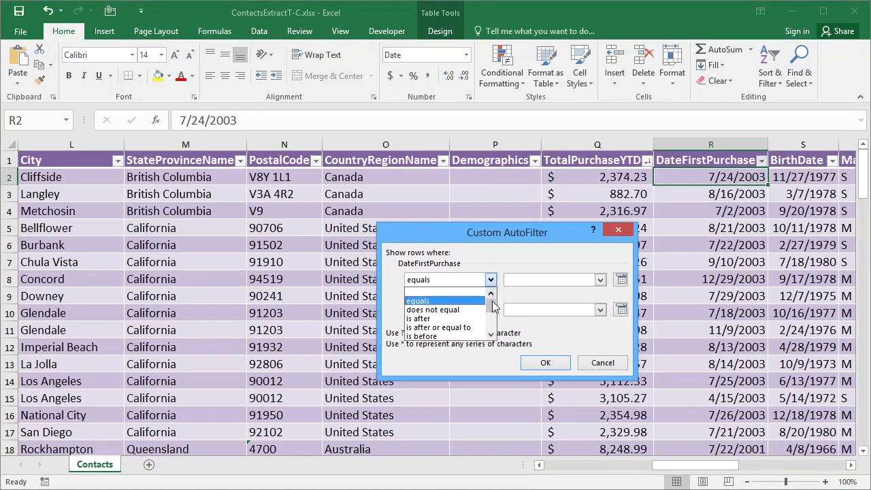
pyautogui.scroll(-2, 495, 325)
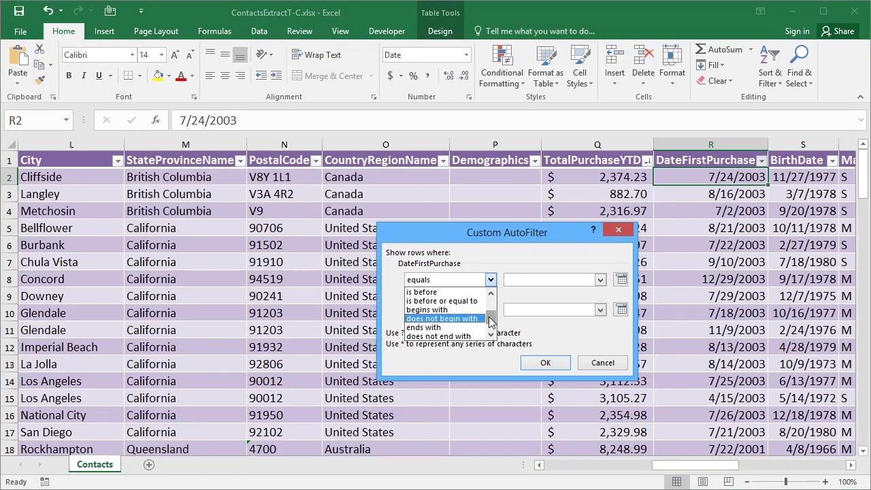
pyautogui.click(506, 286)
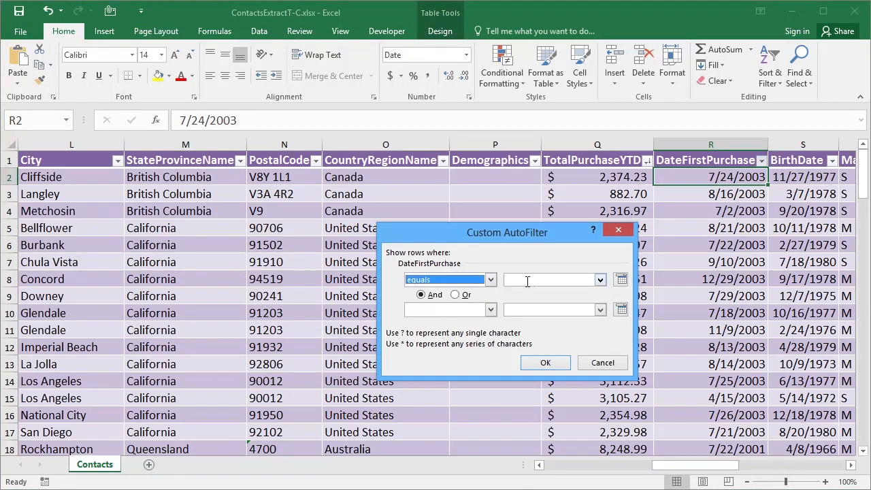
pyautogui.click(621, 281)
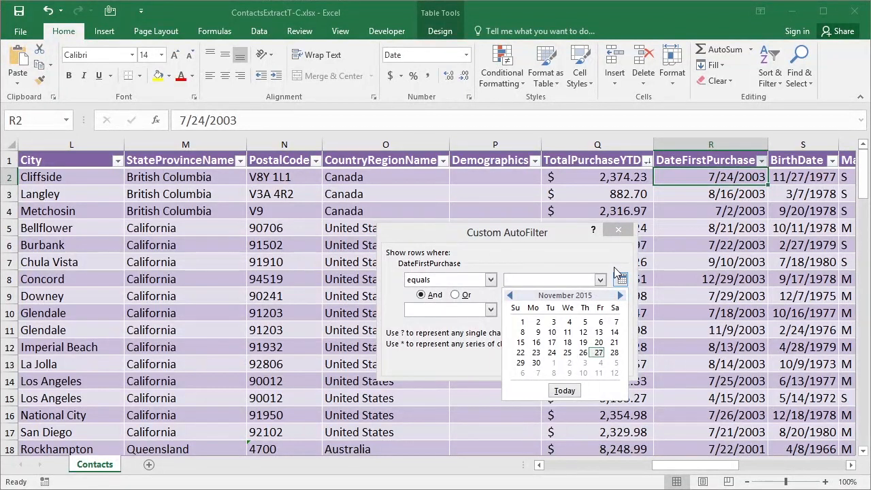
pyautogui.click(626, 230)
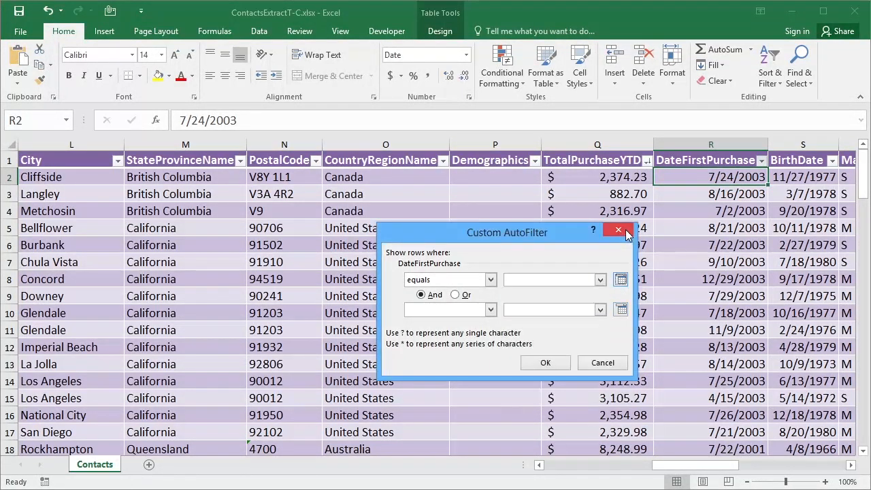
pyautogui.click(626, 231)
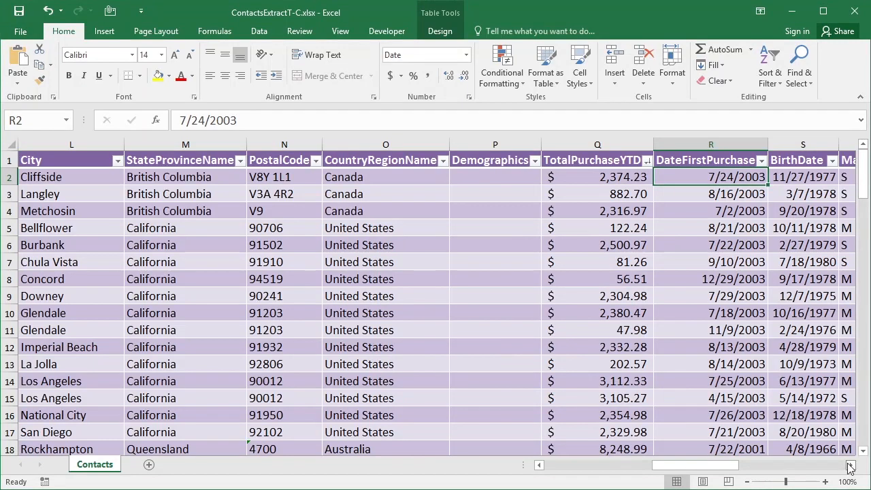
# Step: Apply a custom BirthDate filter showing dates after 1/1/1960 and before 12/31/1969
pyautogui.click(851, 467)
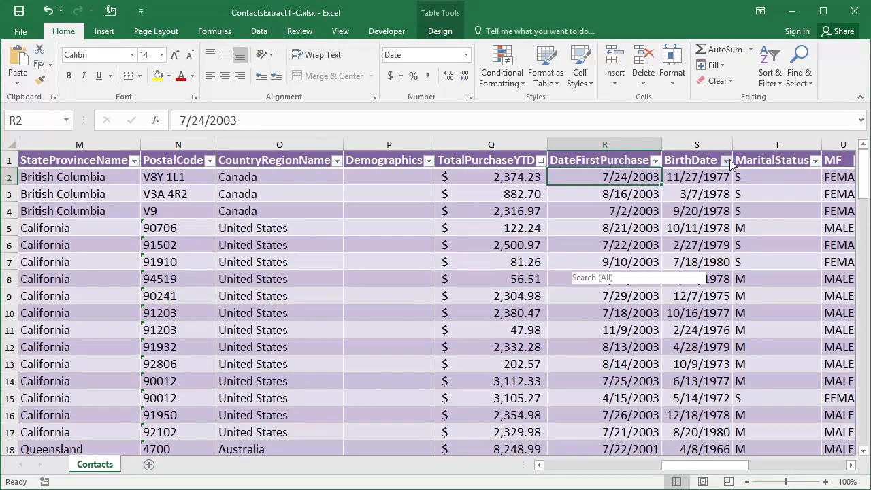
pyautogui.click(726, 160)
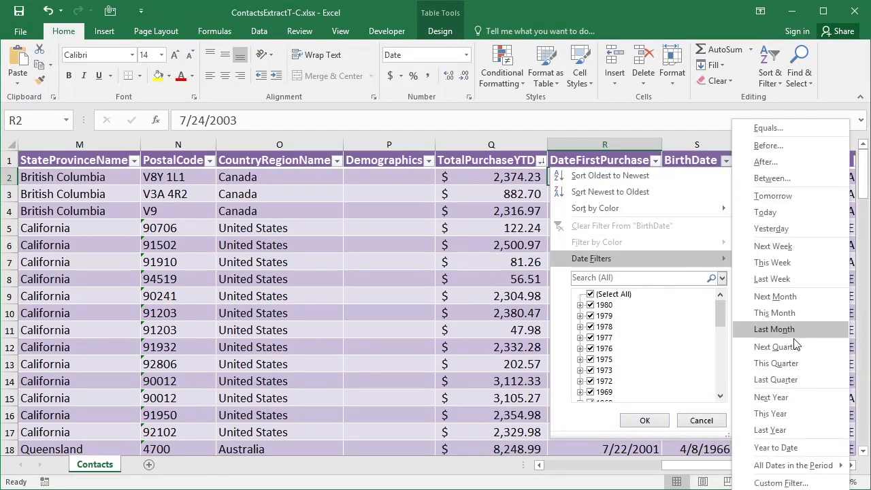
pyautogui.click(776, 483)
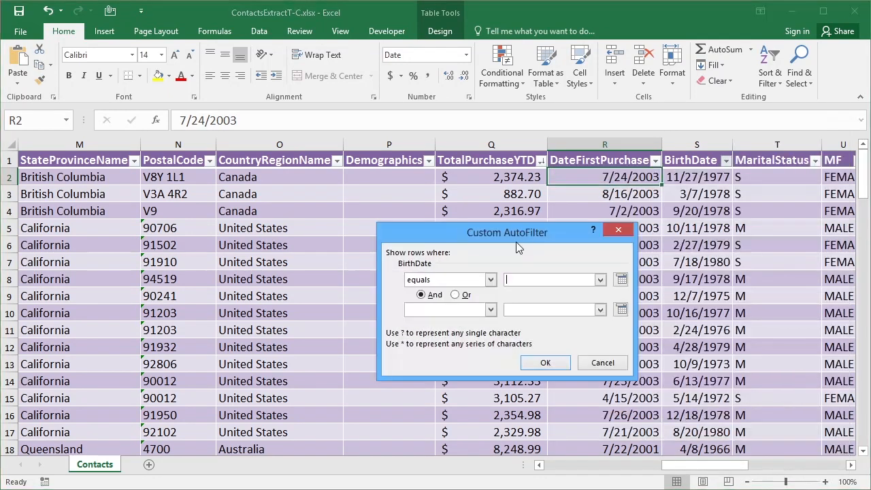
pyautogui.click(491, 280)
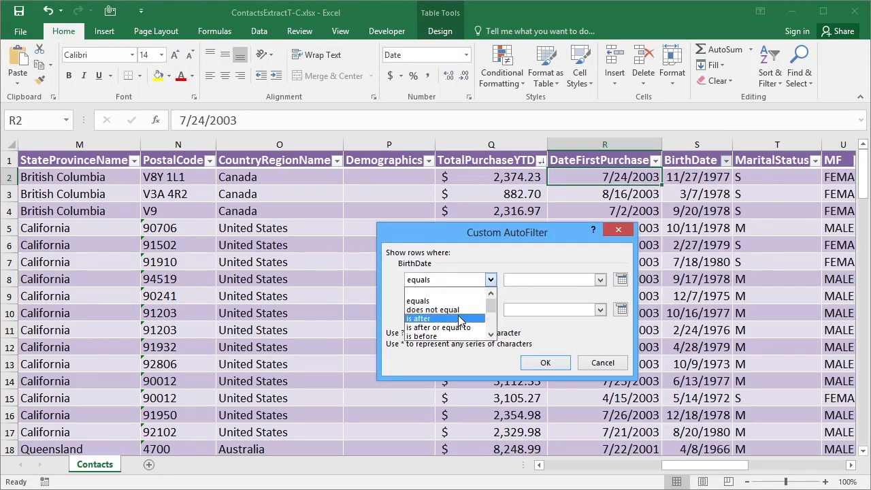
pyautogui.click(459, 319)
pyautogui.click(538, 279)
pyautogui.click(540, 279)
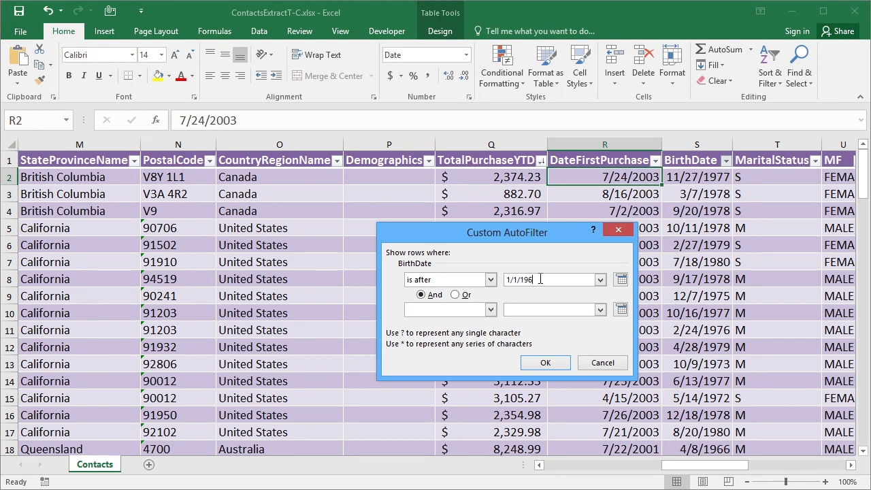
pyautogui.write('1/1/1960')
pyautogui.click(469, 309)
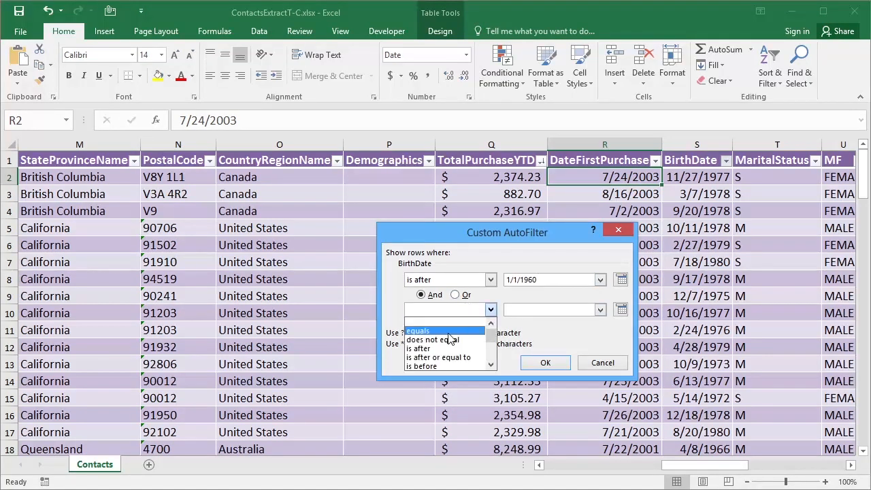
pyautogui.click(441, 366)
pyautogui.click(524, 309)
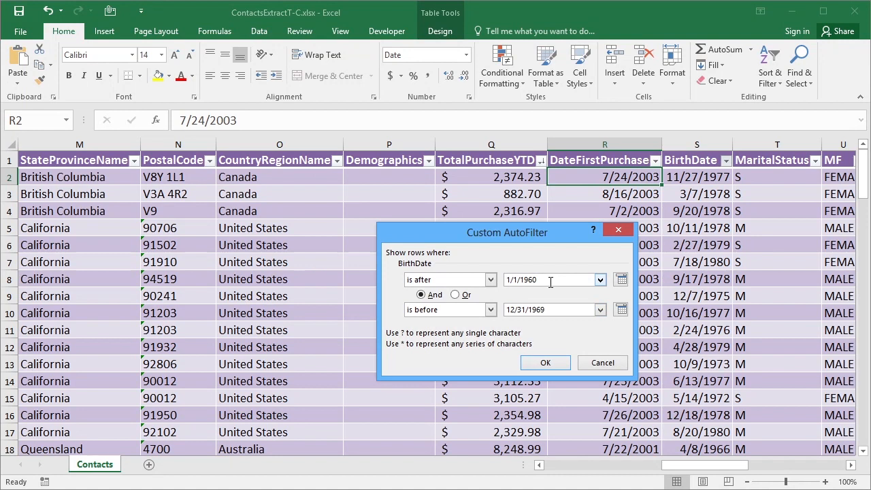
pyautogui.click(548, 368)
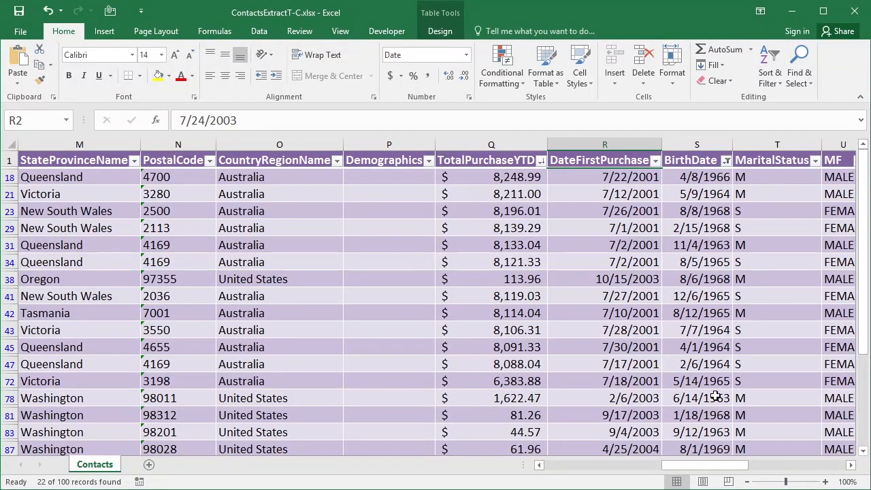
# Step: Sort the filtered BirthDate column from oldest to newest
pyautogui.click(726, 160)
pyautogui.click(612, 175)
pyautogui.moveTo(865, 209); pyautogui.dragTo(866, 175)
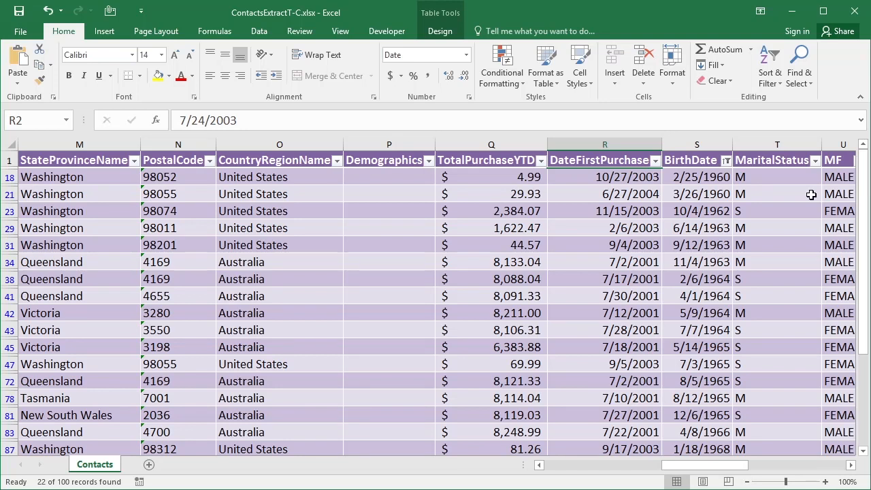
# Step: Open the BirthDate filter menu to review its date filter options, then close it
pyautogui.click(726, 162)
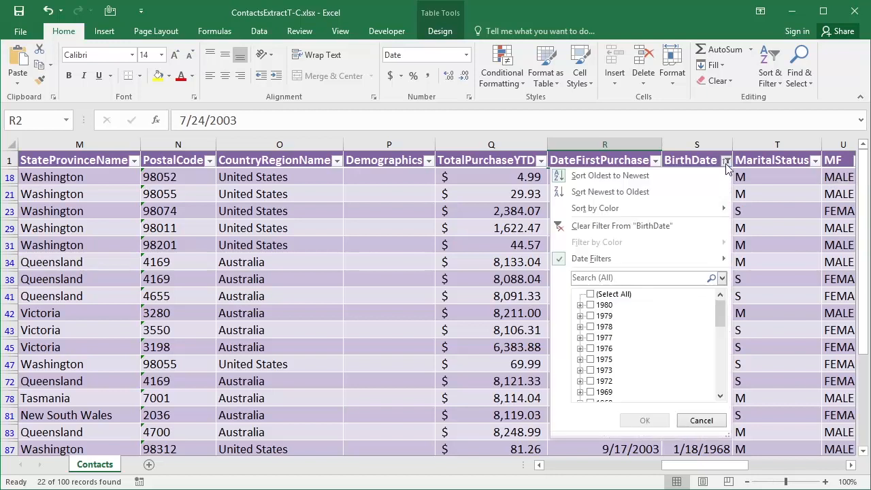
pyautogui.moveTo(668, 258)
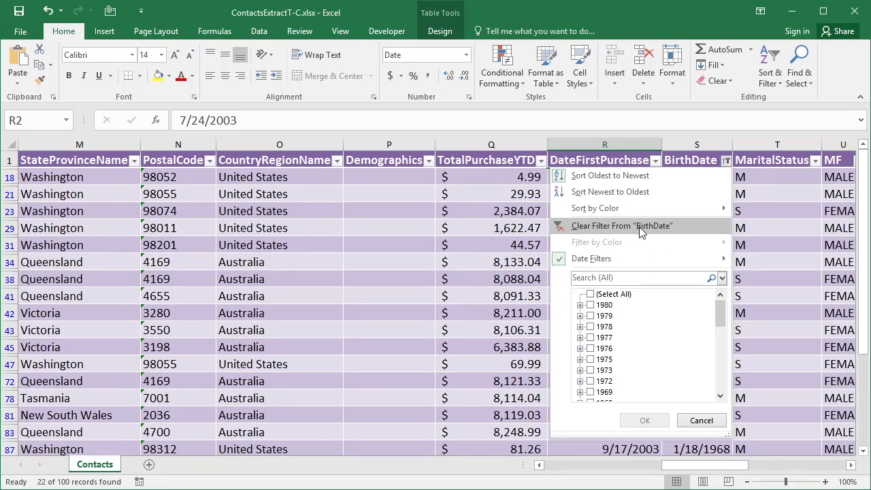
pyautogui.click(772, 163)
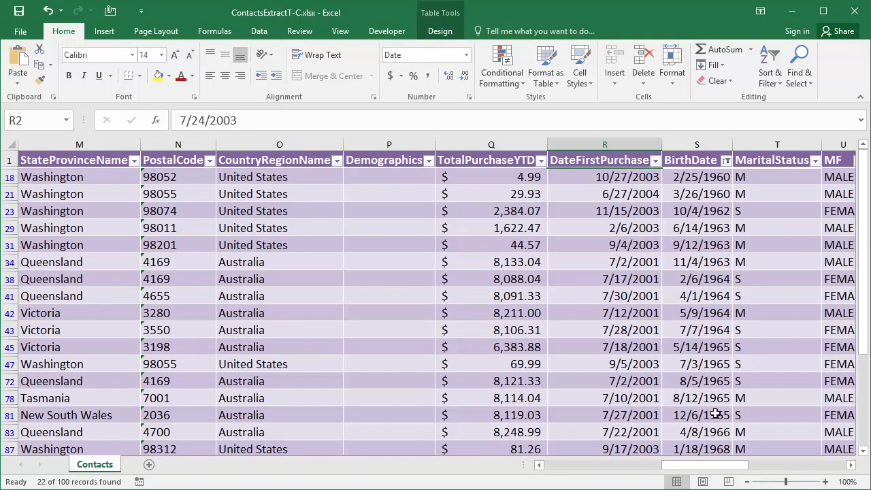
# Step: Filter the MaritalStatus column to show only M
pyautogui.click(814, 161)
pyautogui.click(679, 294)
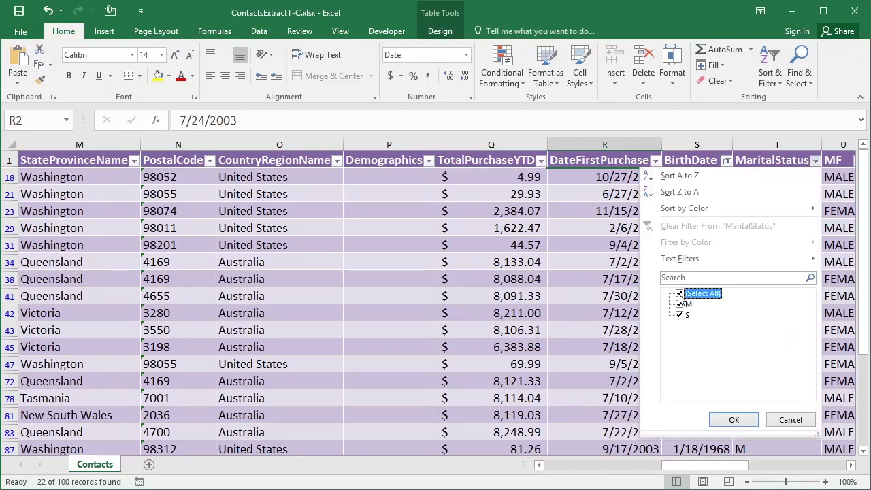
pyautogui.click(680, 315)
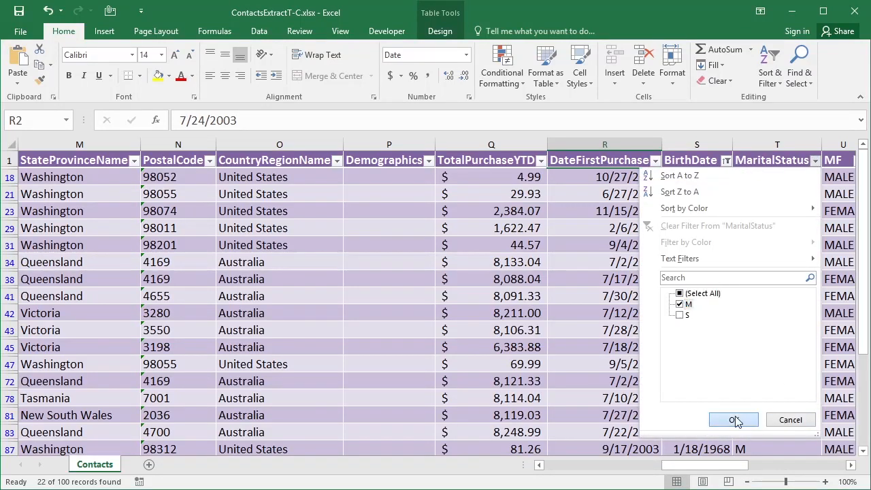
pyautogui.click(735, 421)
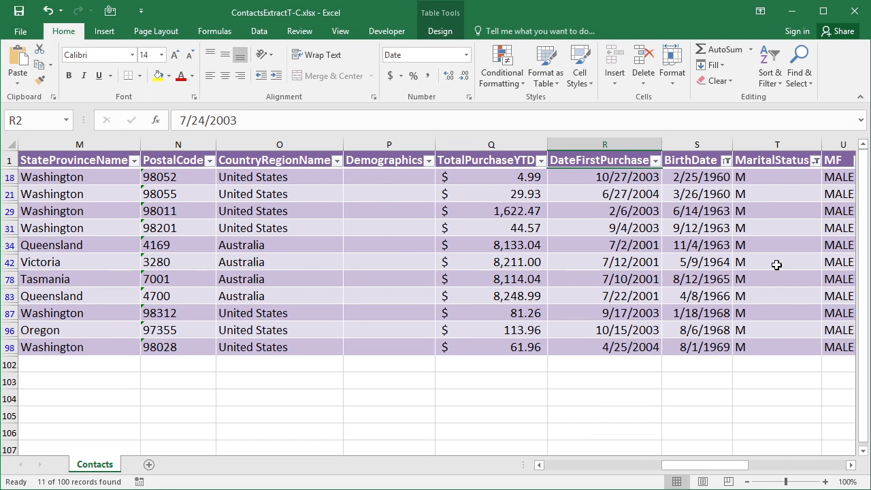